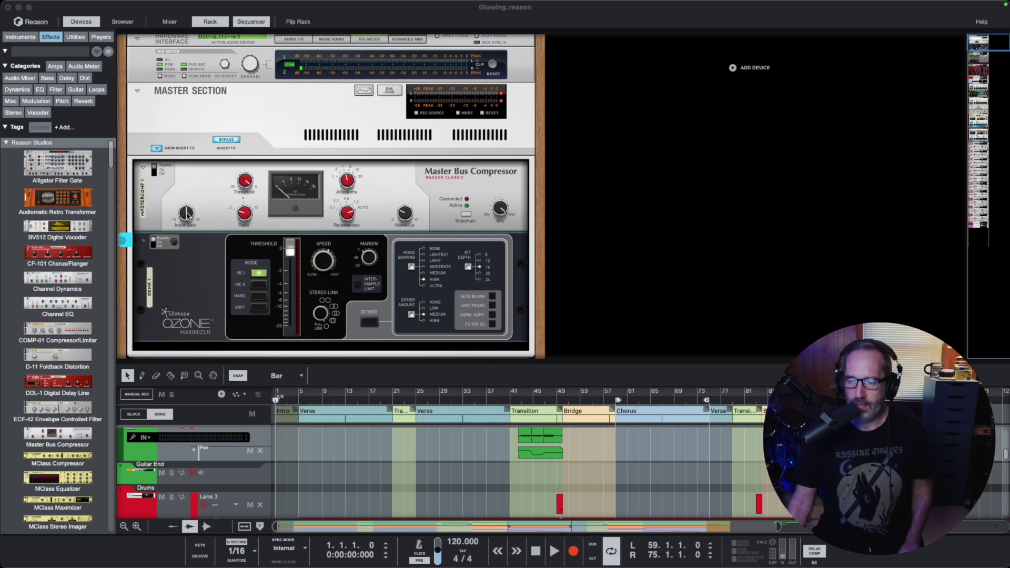
Examine the Master Bus Compressor's threshold, ratio, attack, release and make-up gain settings and the Ozone Maximizer's speed control.
left_click(187, 216)
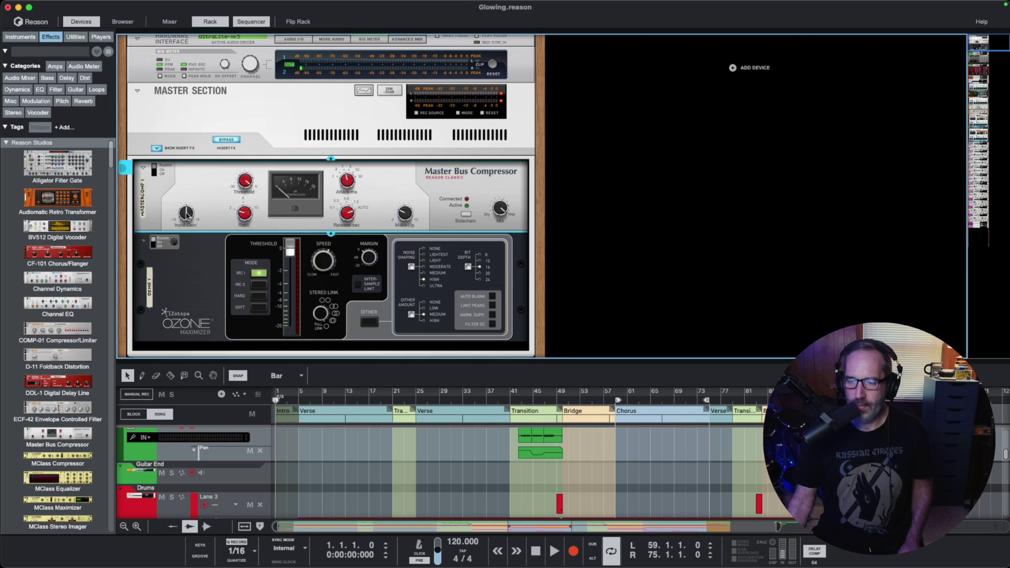
mouse_move(243, 184)
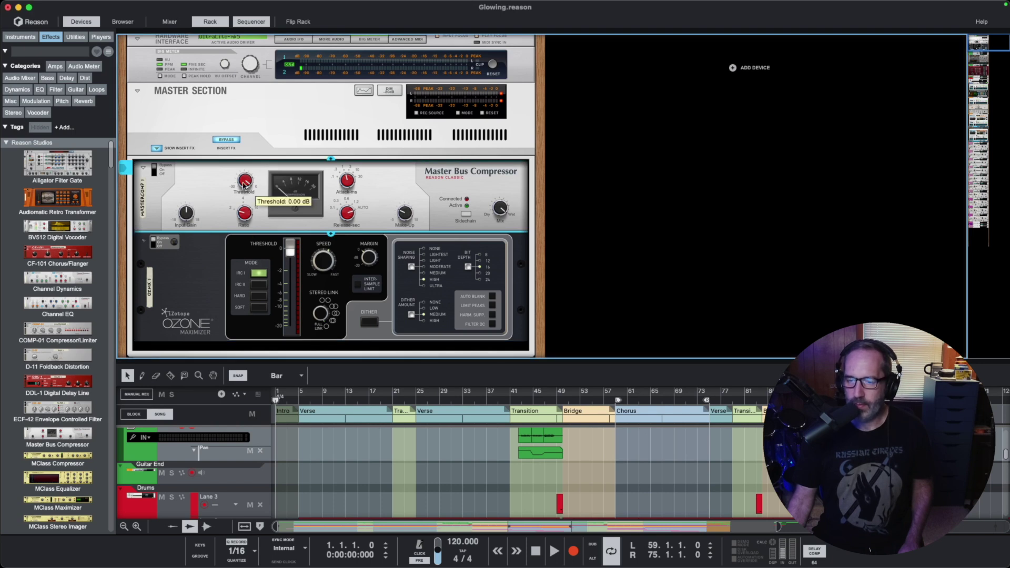
mouse_move(245, 214)
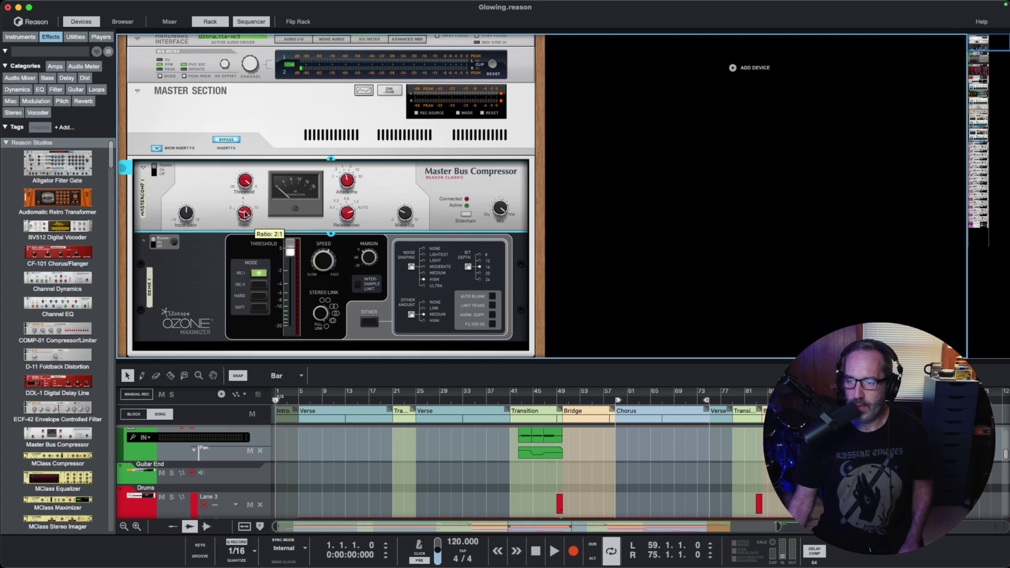
mouse_move(350, 183)
mouse_move(347, 216)
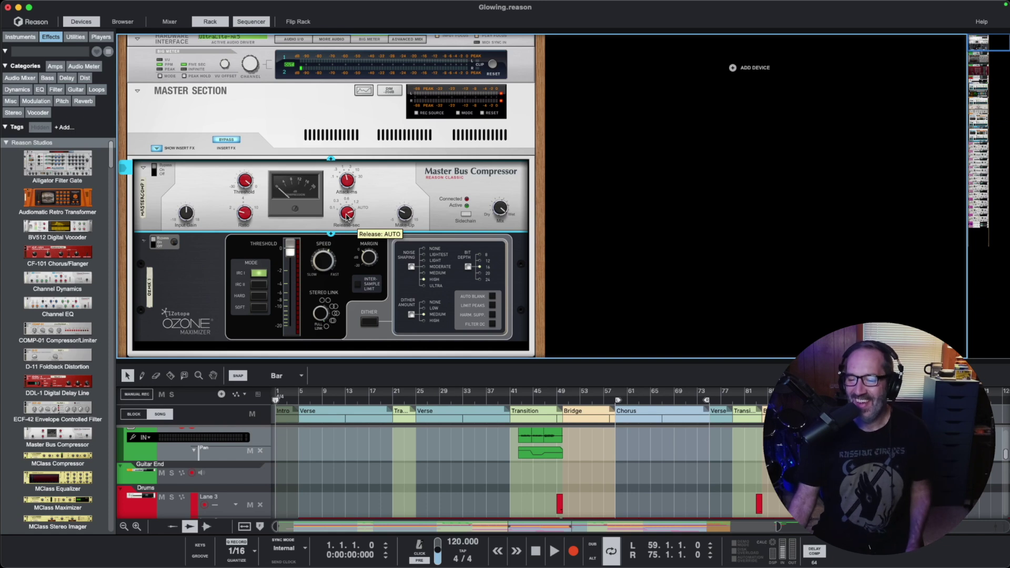
mouse_move(407, 214)
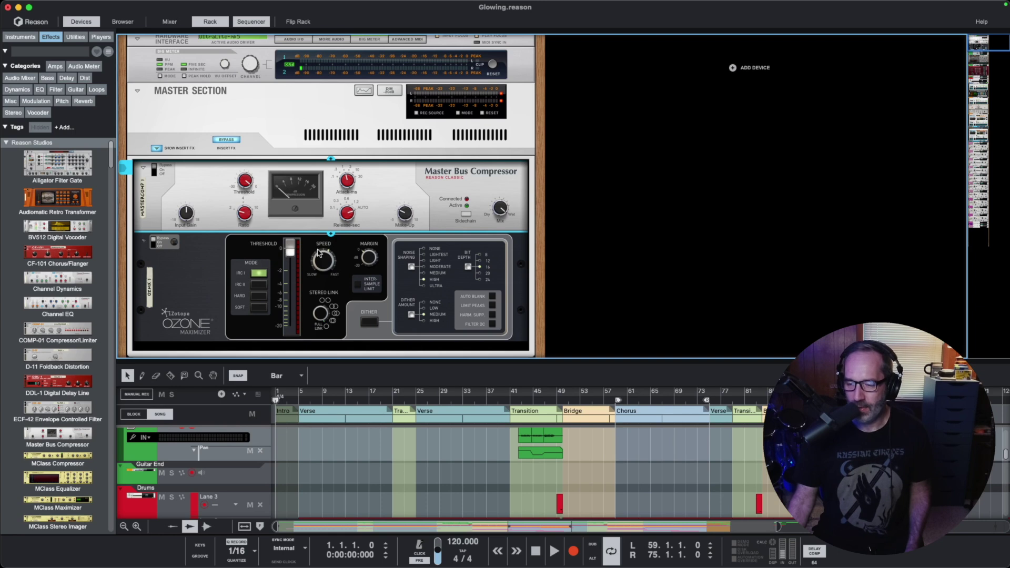
mouse_move(319, 253)
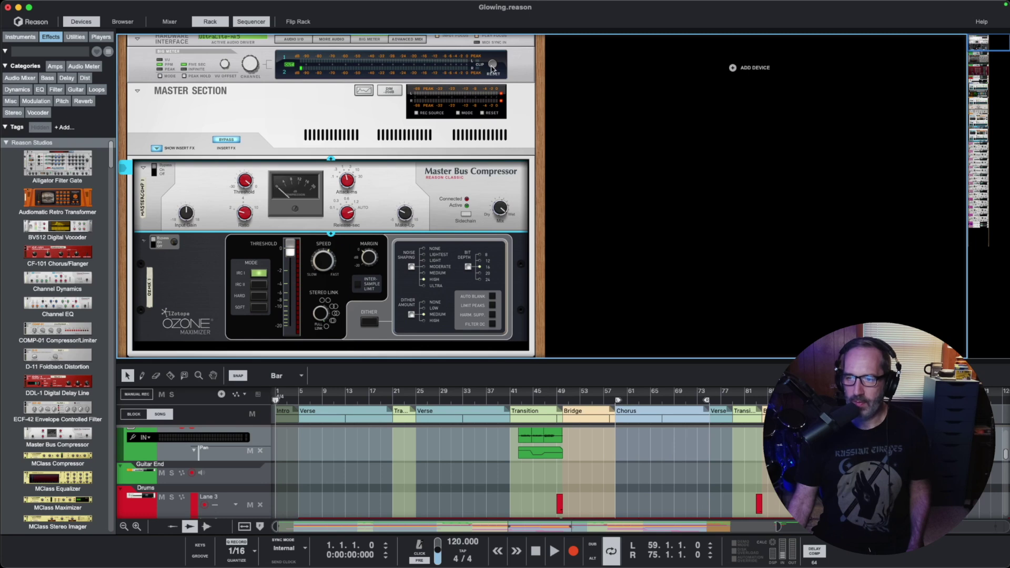
Play a passage with the master inserts bypassed, and disable the insert FX bypass with the Master Bus Compressor switched on.
left_click(555, 550)
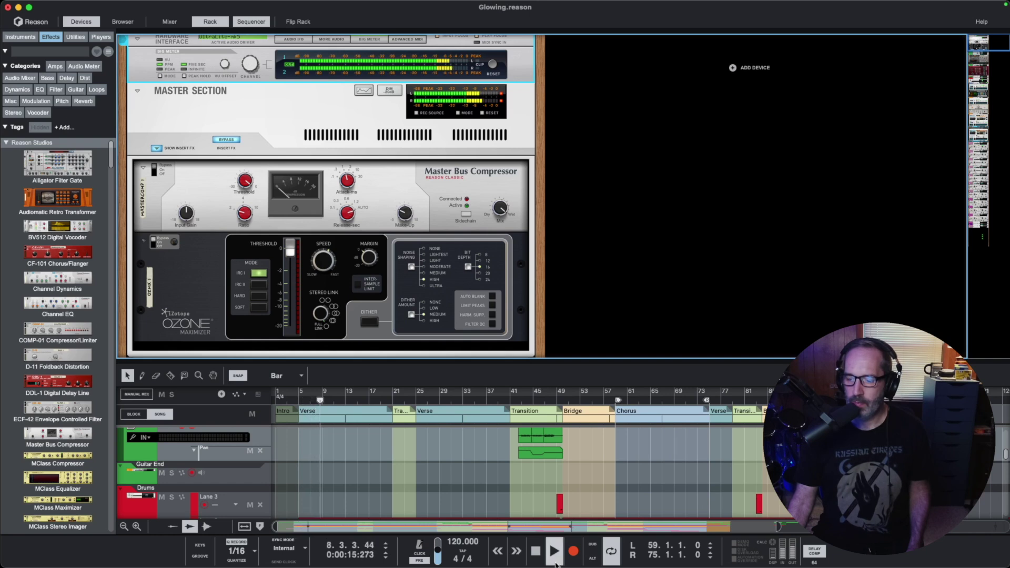
left_click(555, 561)
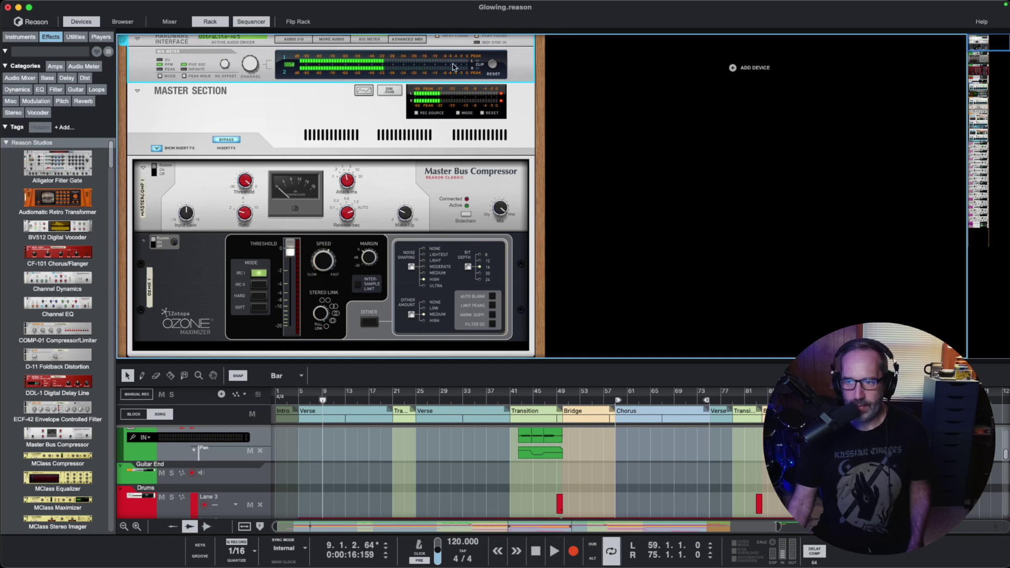
left_click(225, 140)
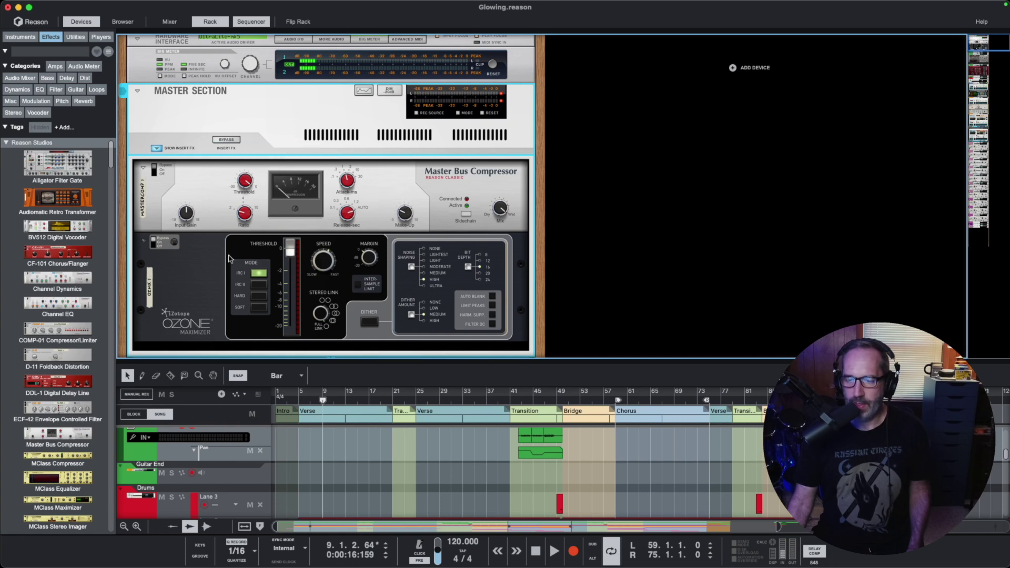
left_click(154, 169)
left_click(154, 170)
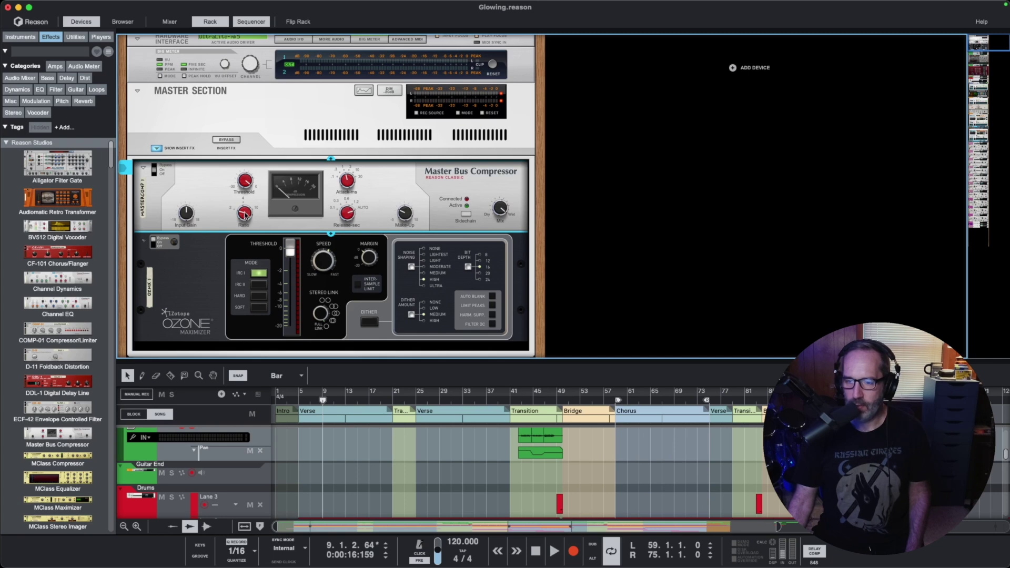
Lower the Master Bus Compressor's threshold to about -11.6 dB during playback, and stop the song.
mouse_move(404, 220)
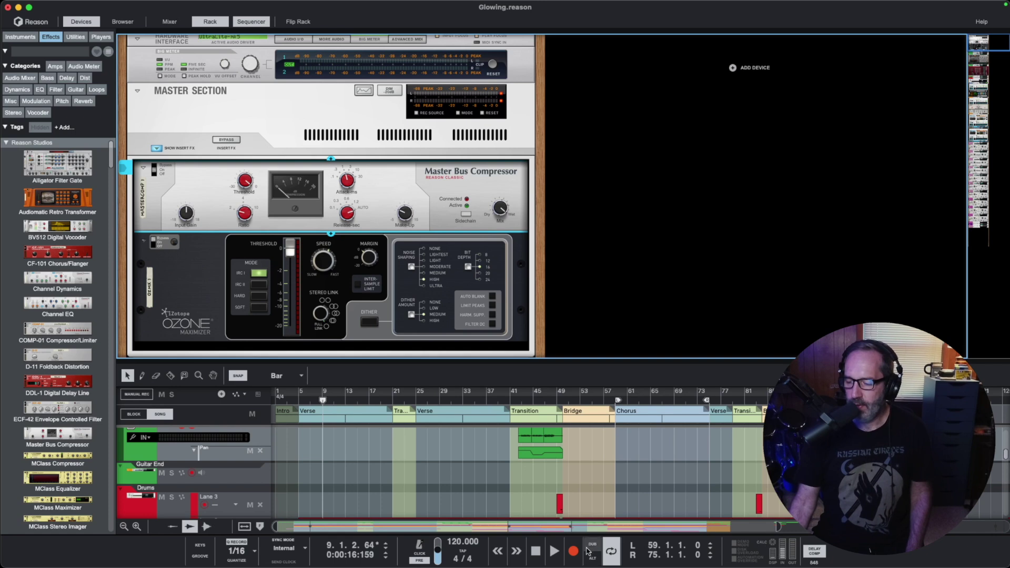
left_click(554, 552)
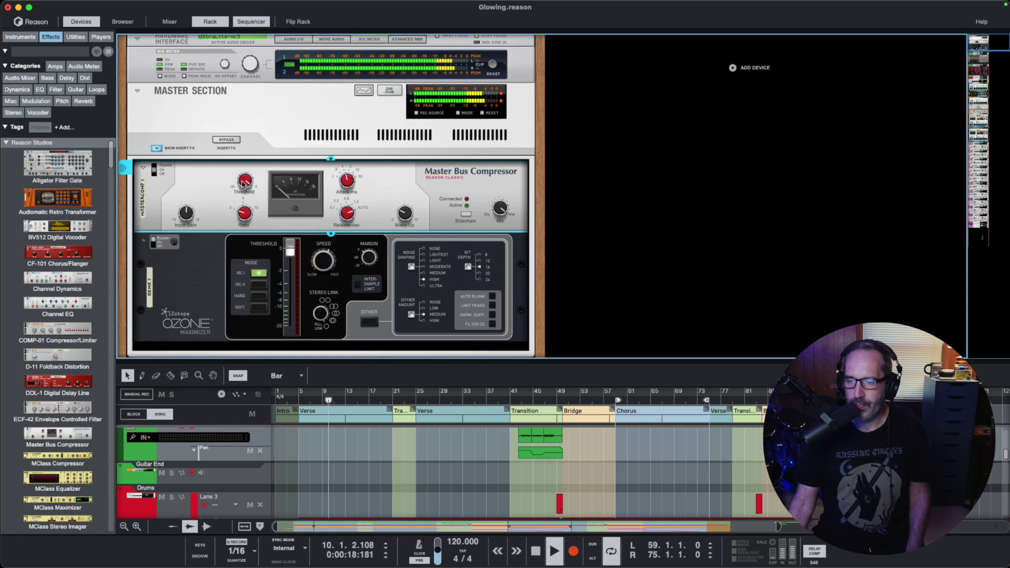
left_click(536, 551)
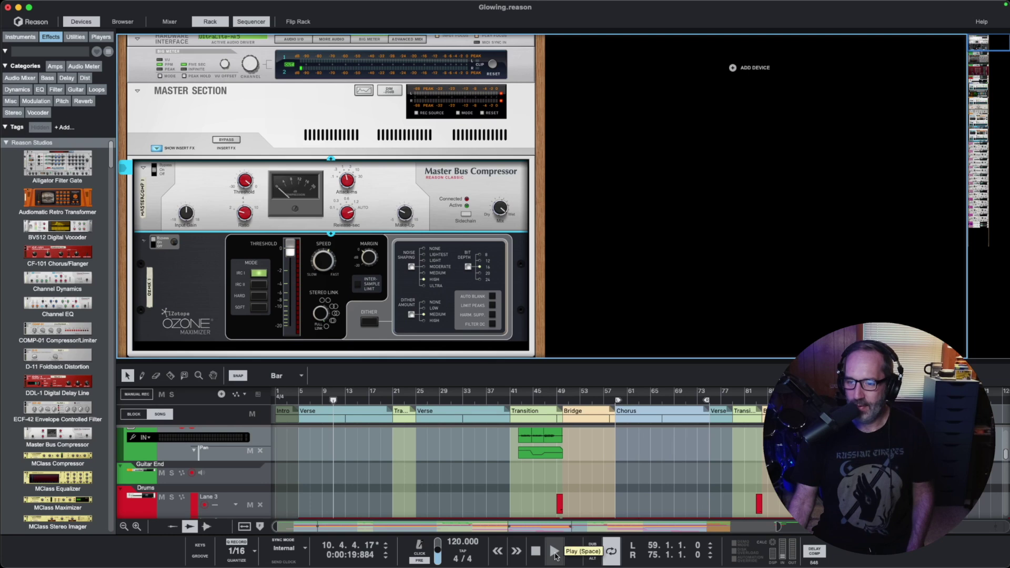
left_click(554, 552)
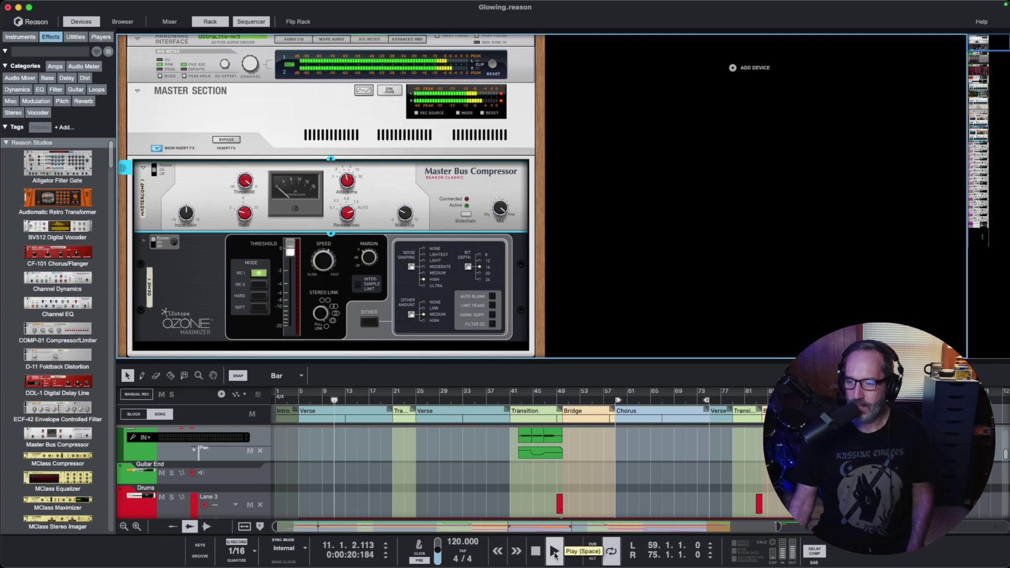
left_click_drag(245, 180, 247, 193)
scroll(247, 189, "down", 1)
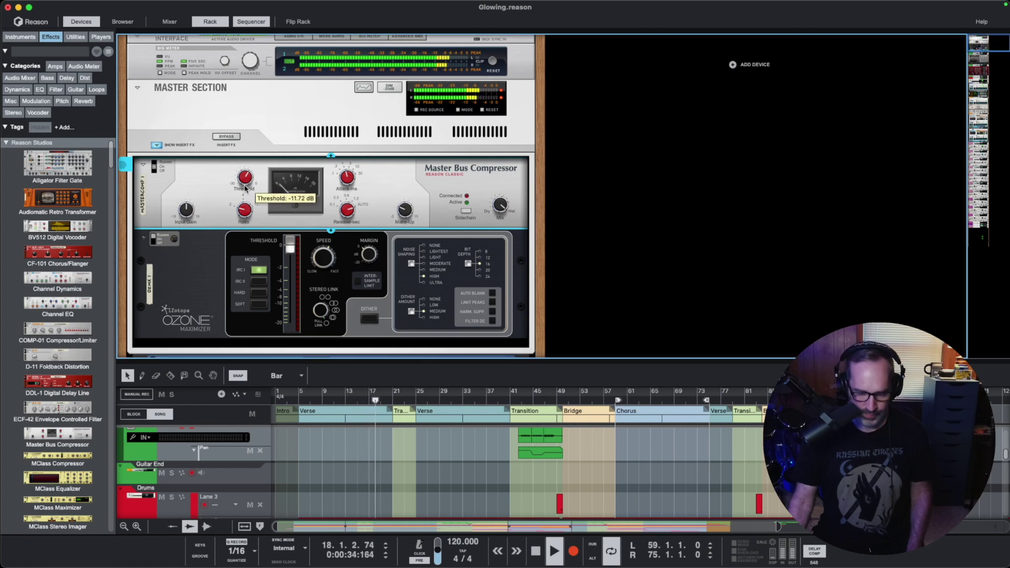
left_click_drag(247, 183, 246, 184)
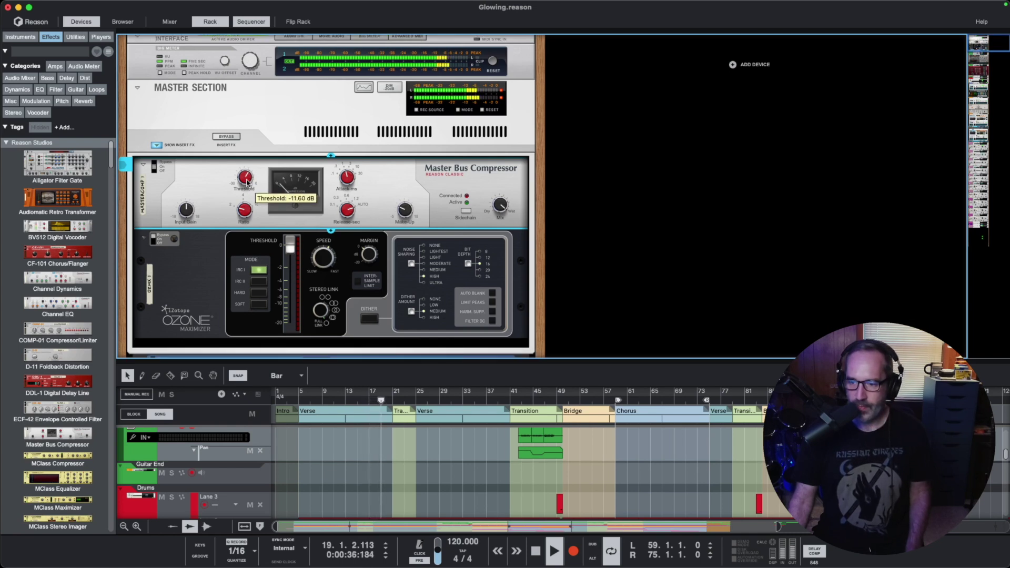
scroll(247, 184, "down", 1)
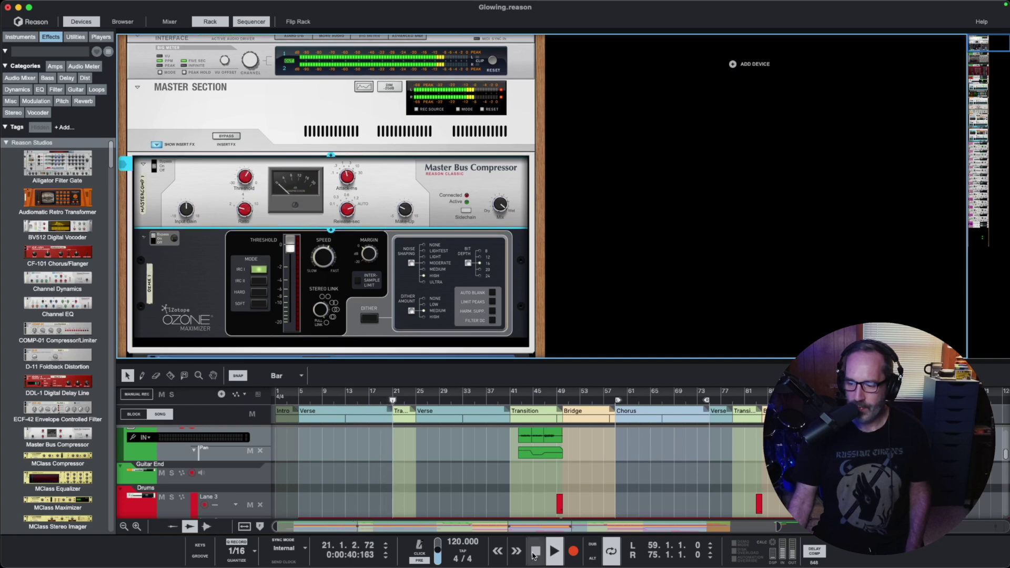
left_click(533, 552)
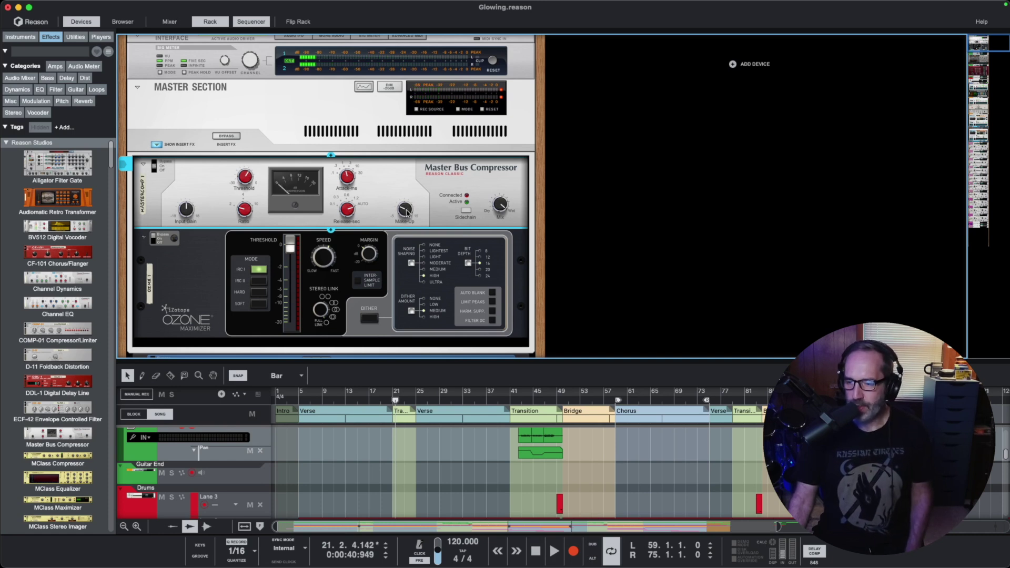
Raise the Master Bus Compressor's make-up gain to 6.25 dB while the song plays, and stop playback.
mouse_move(407, 212)
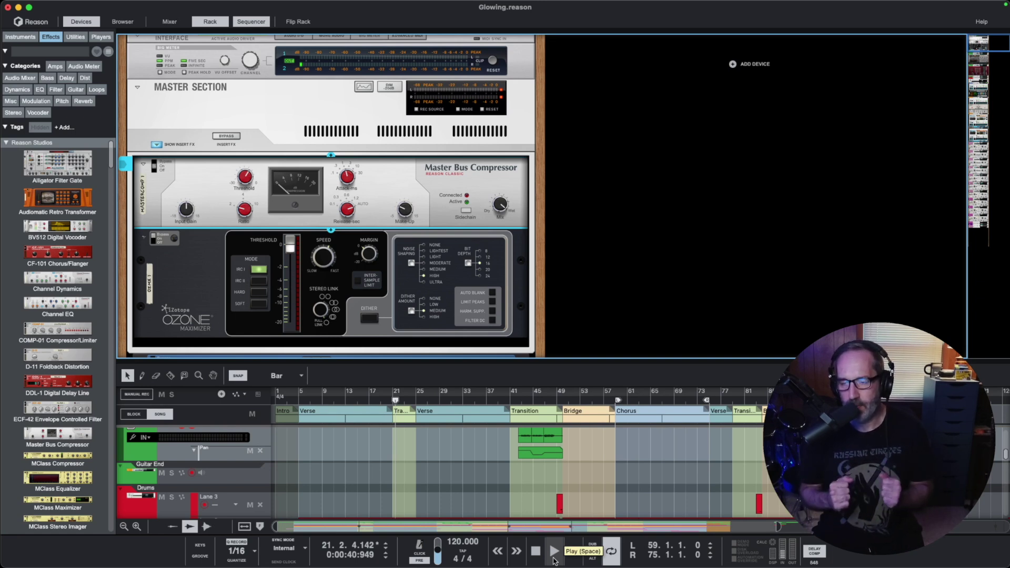
left_click(553, 560)
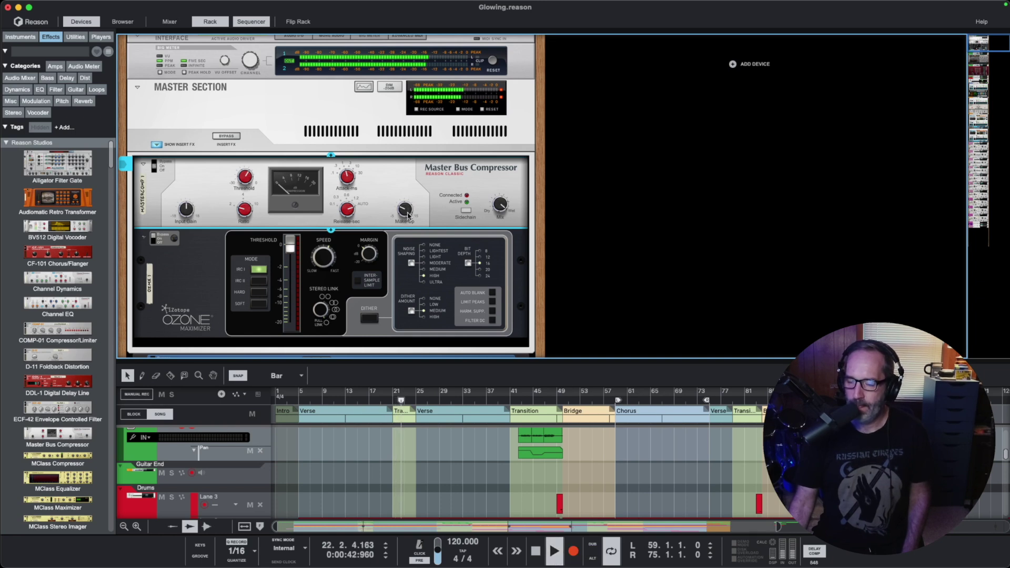
scroll(408, 215, "up", 5)
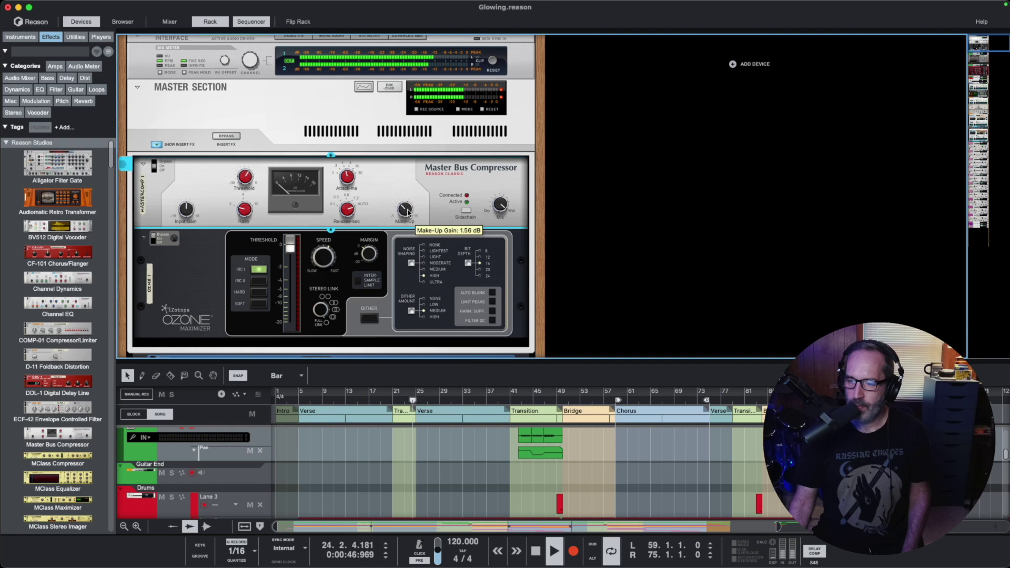
scroll(408, 213, "up", 4)
scroll(408, 212, "up", 5)
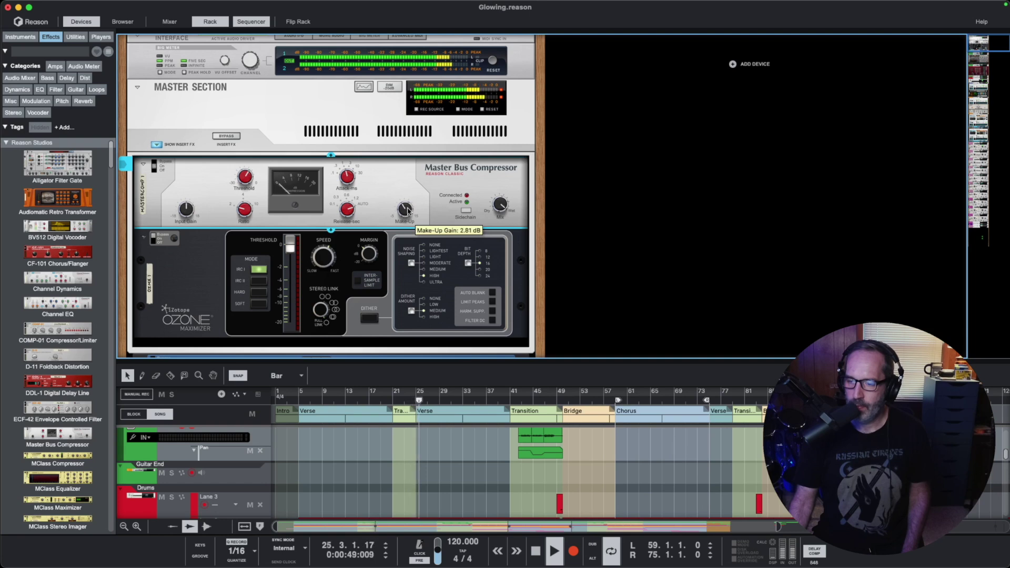
scroll(408, 210, "up", 1)
scroll(408, 209, "up", 4)
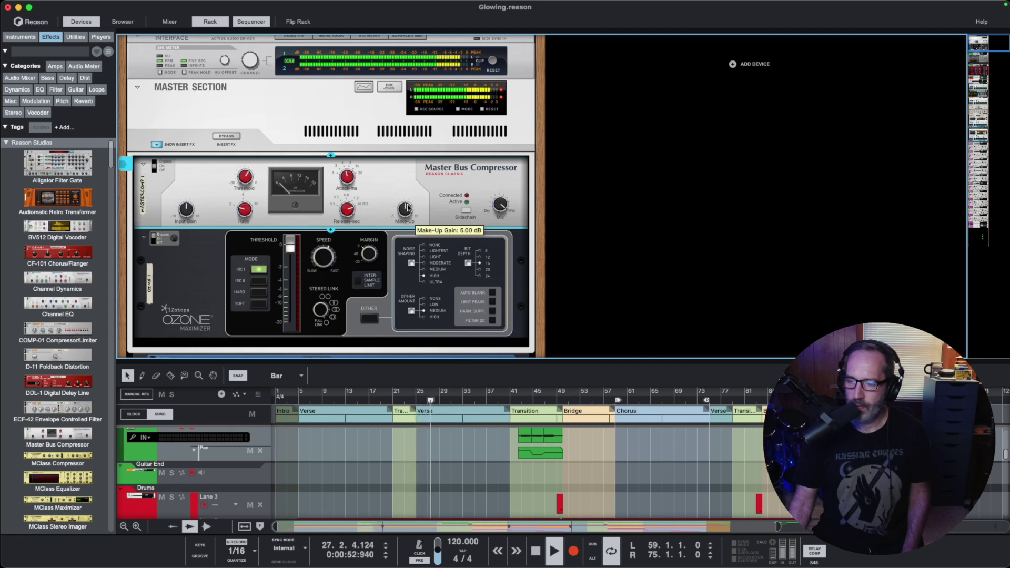
scroll(408, 208, "down", 1)
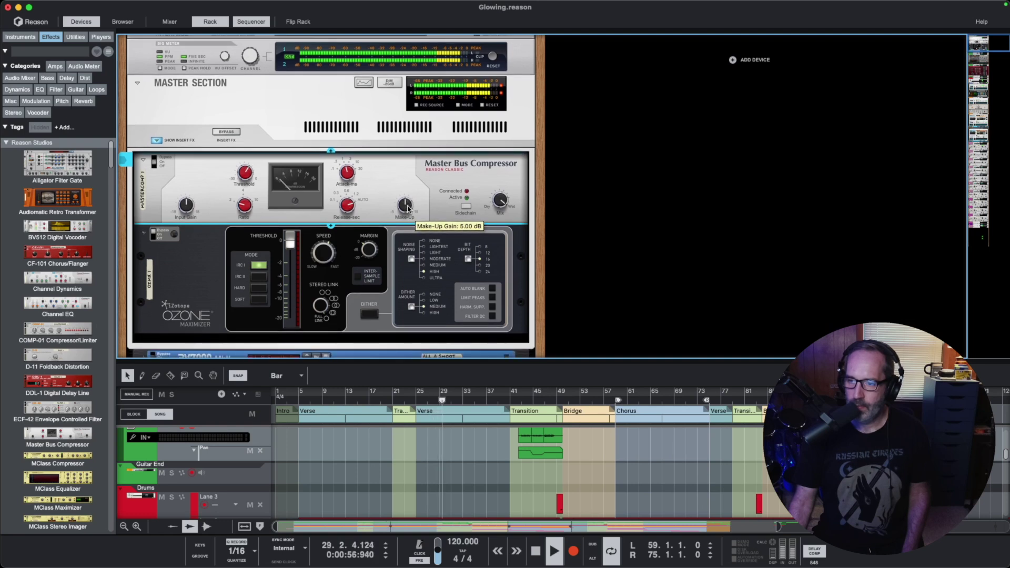
scroll(408, 207, "up", 2)
scroll(409, 206, "up", 1)
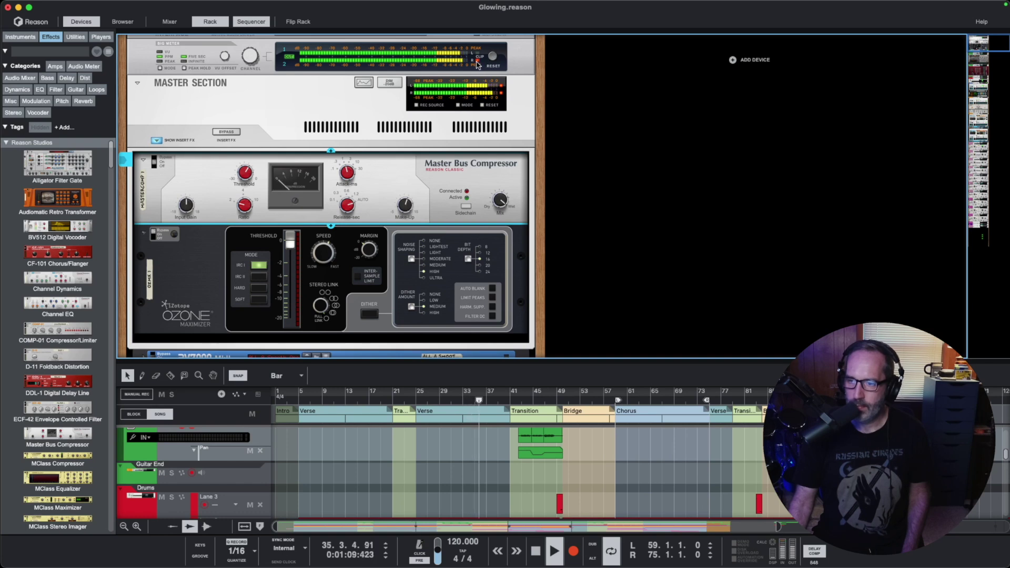
left_click(537, 551)
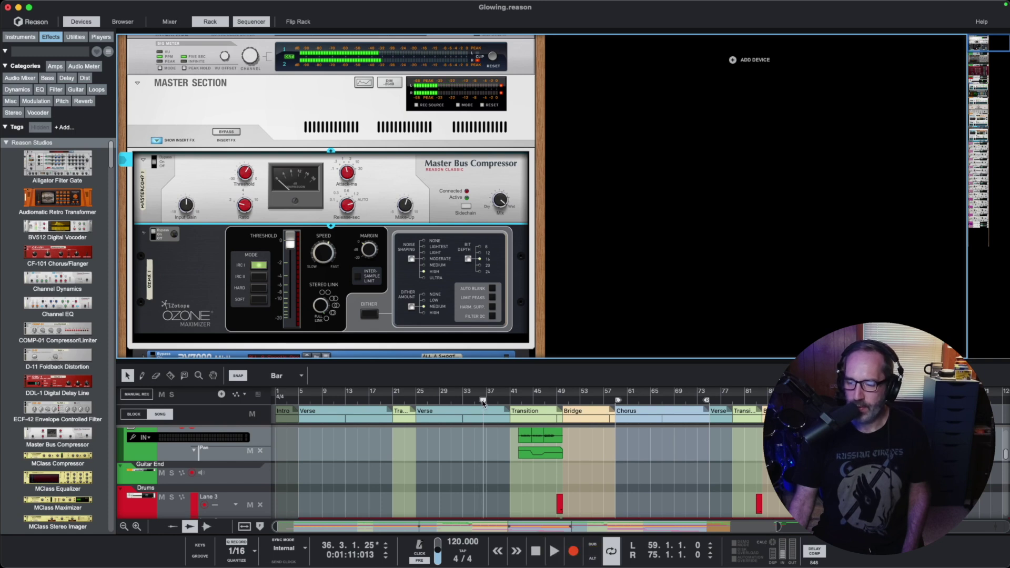
Play the song up to bar 49 and reset the Big Meter's clip indicator to check for clipping.
left_click(553, 550)
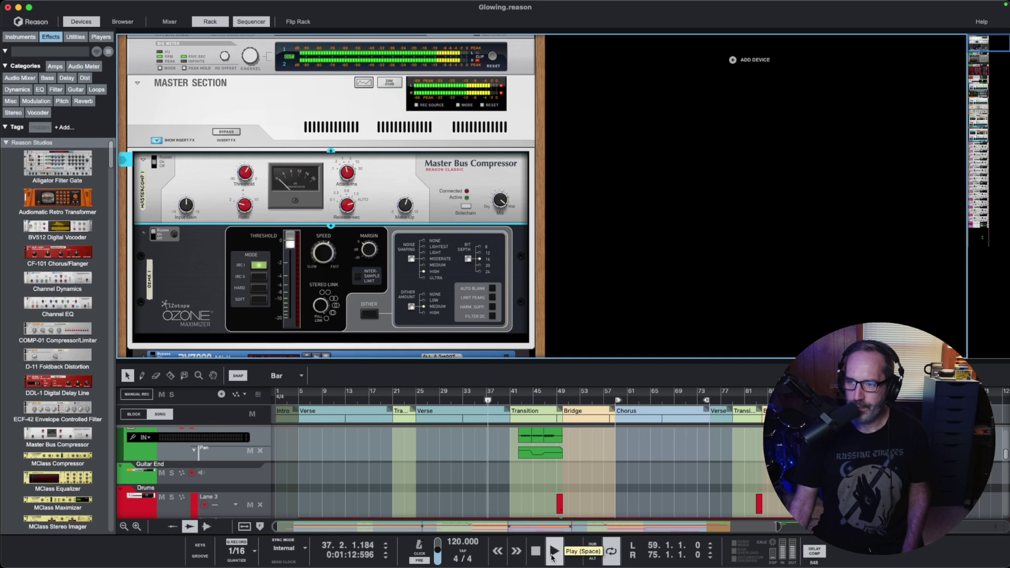
left_click(494, 59)
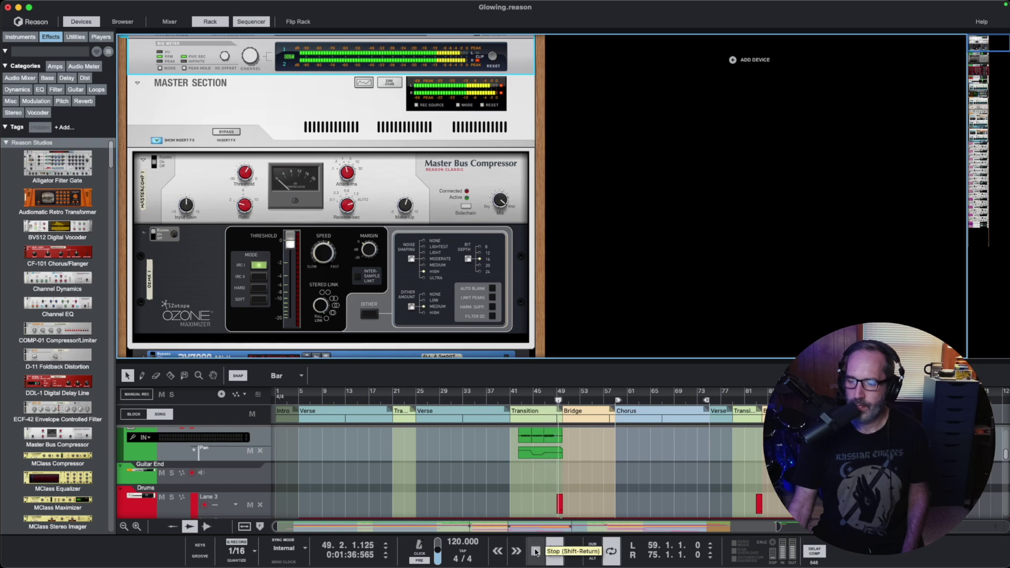
left_click(535, 550)
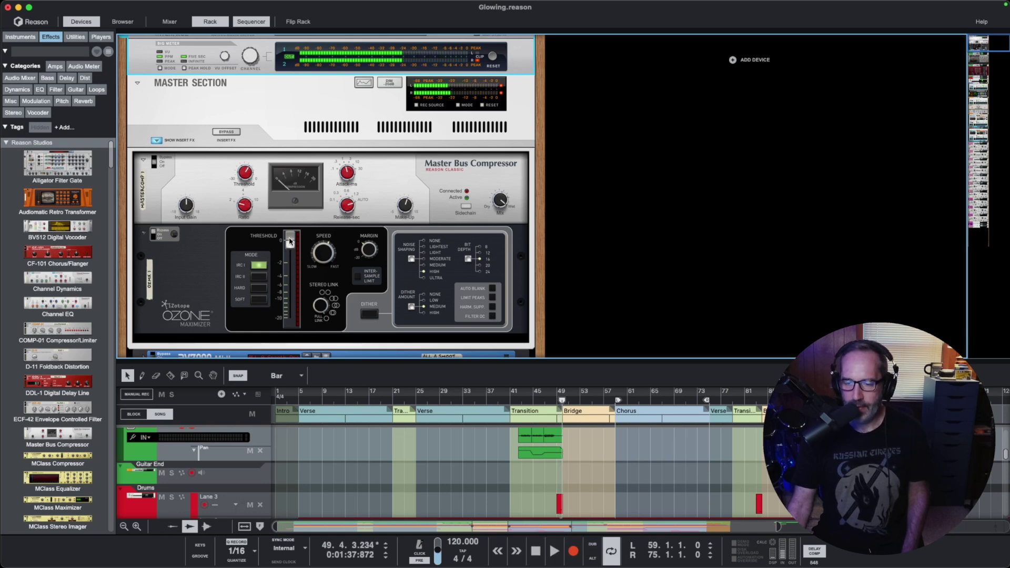
Switch on the Ozone Maximizer and lower its threshold while the song plays into the chorus, and stop playback.
left_click(153, 235)
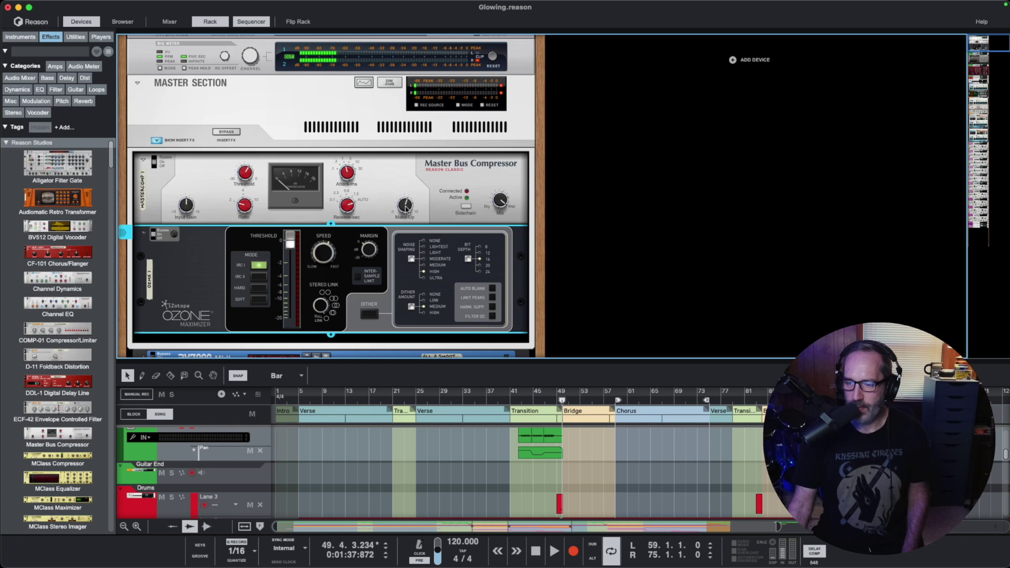
mouse_move(405, 209)
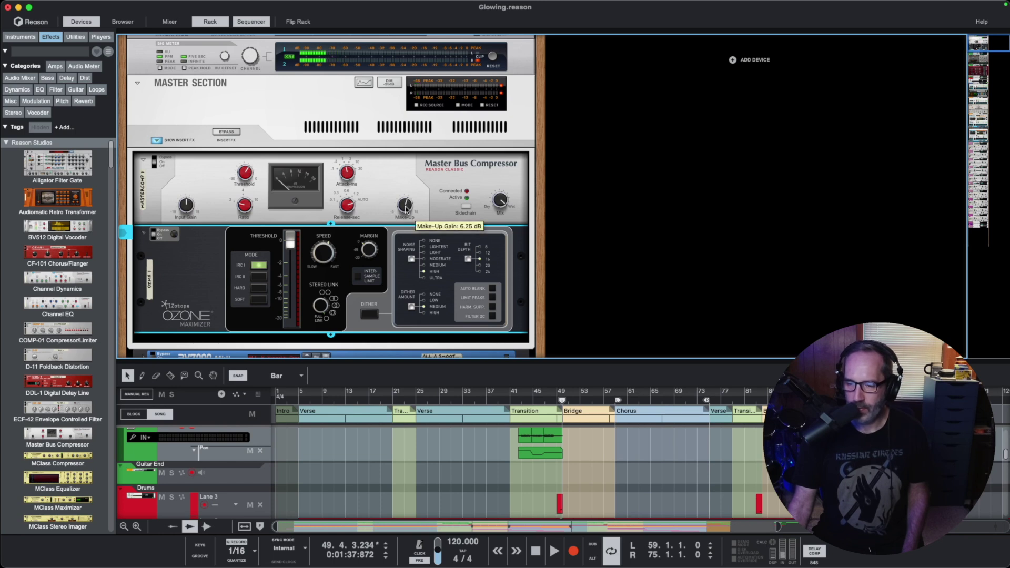
mouse_move(292, 241)
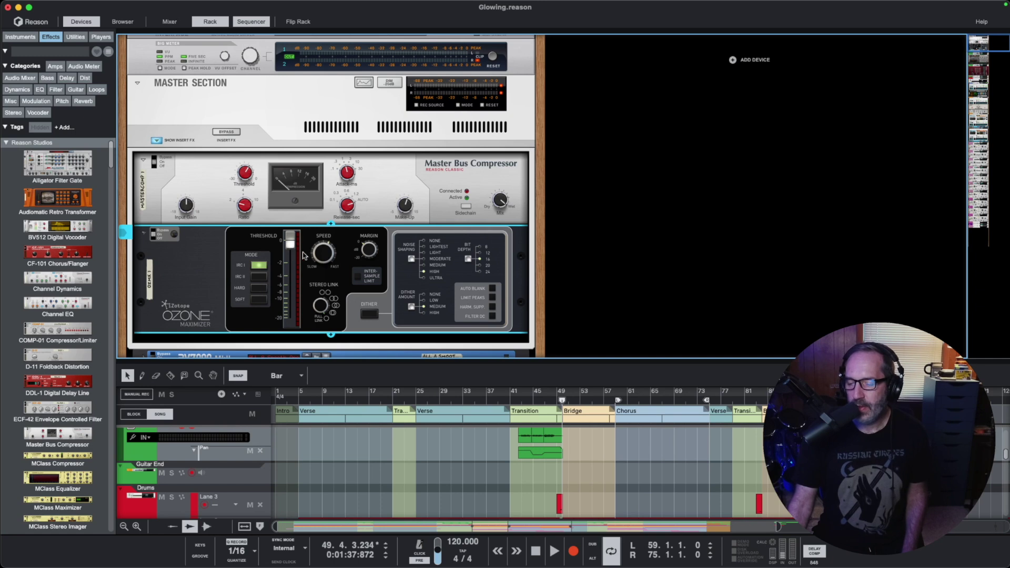
left_click(554, 550)
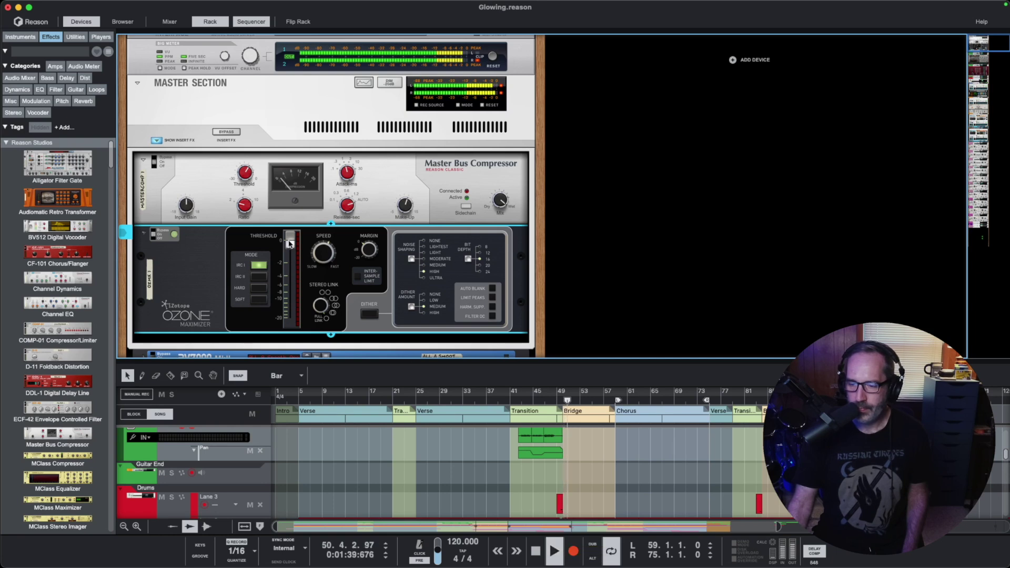
left_click_drag(289, 244, 291, 272)
scroll(291, 272, "down", 1)
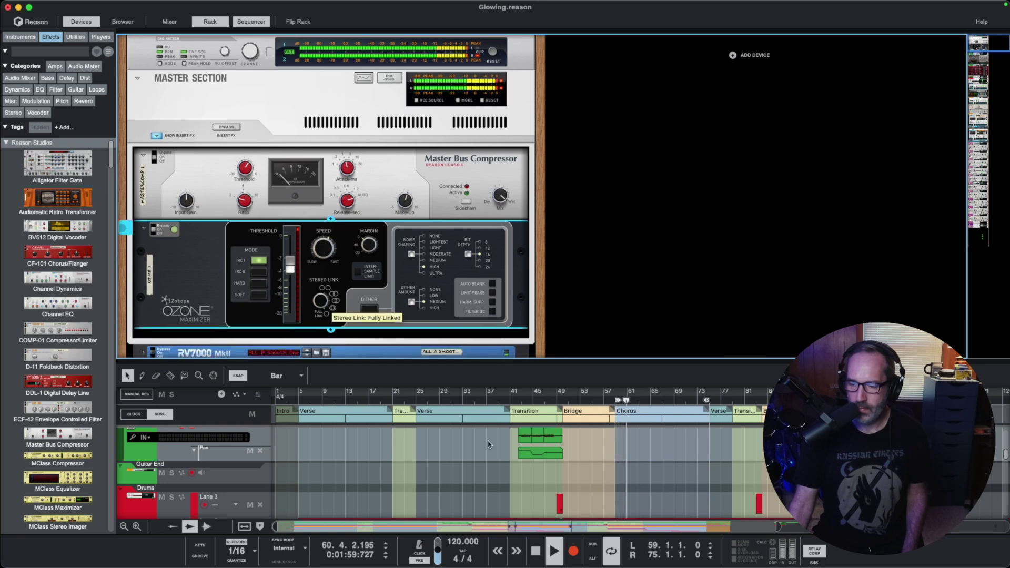
left_click(540, 551)
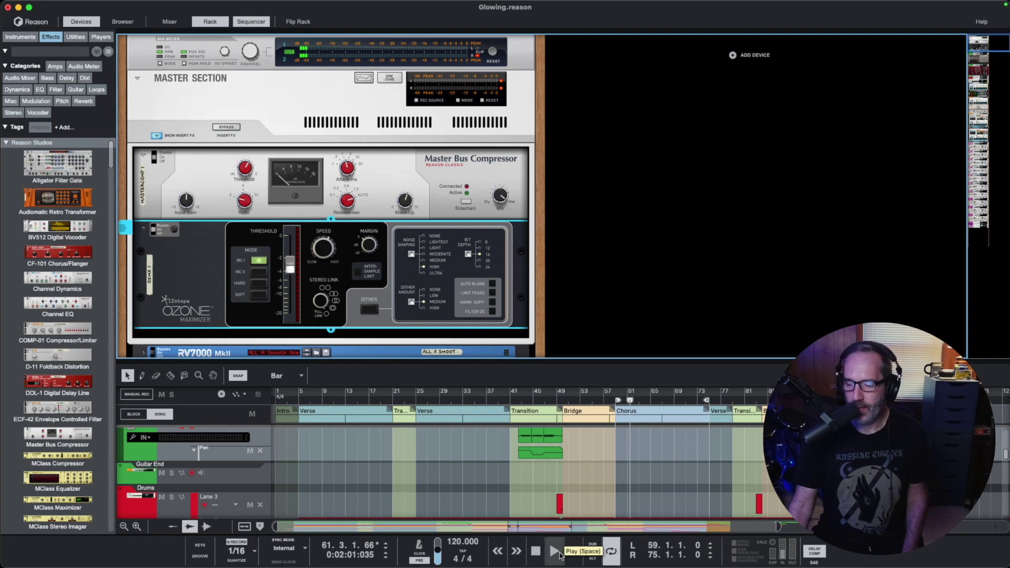
Raise the Ozone Maximizer's threshold slightly during chorus playback, reset the Big Meter's clip indicator, and stop the song.
left_click(554, 551)
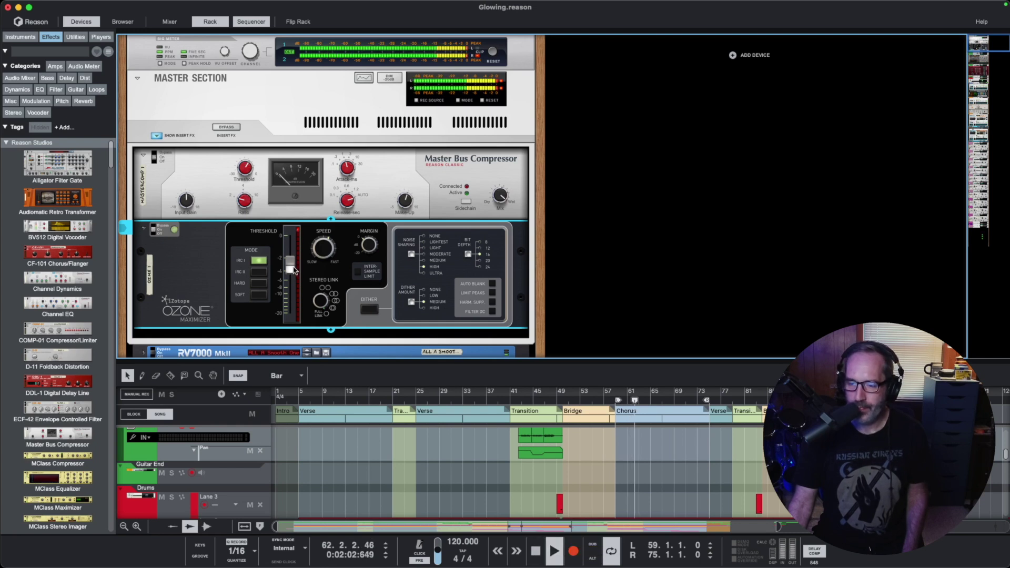
mouse_move(294, 269)
left_click_drag(293, 267, 293, 263)
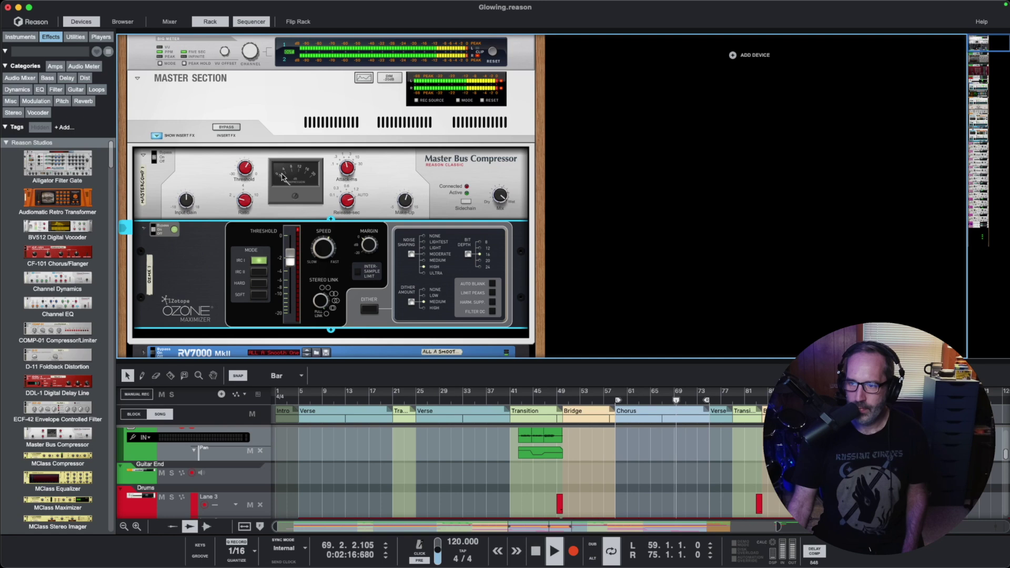
left_click(470, 53)
left_click(495, 49)
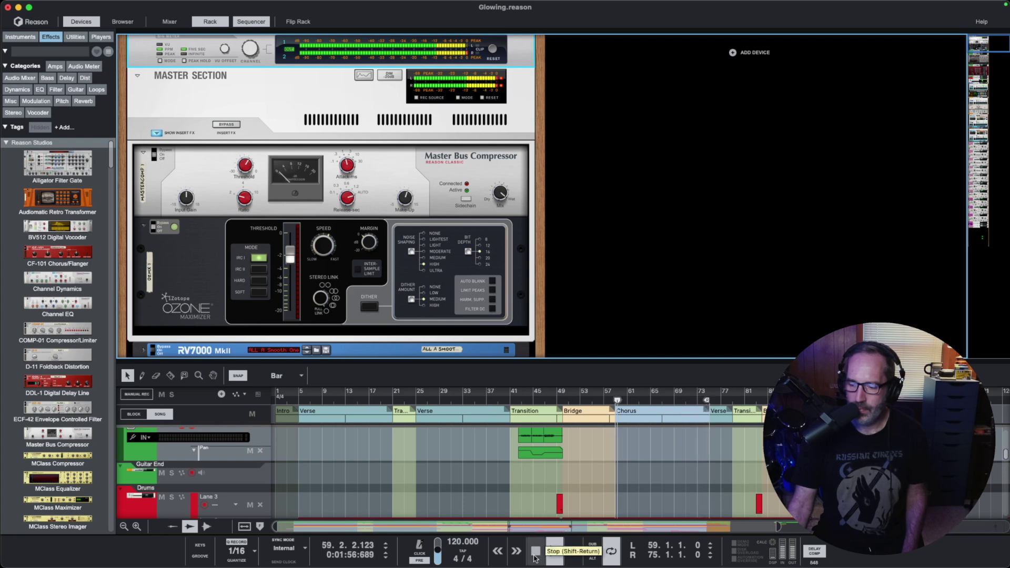
left_click(535, 556)
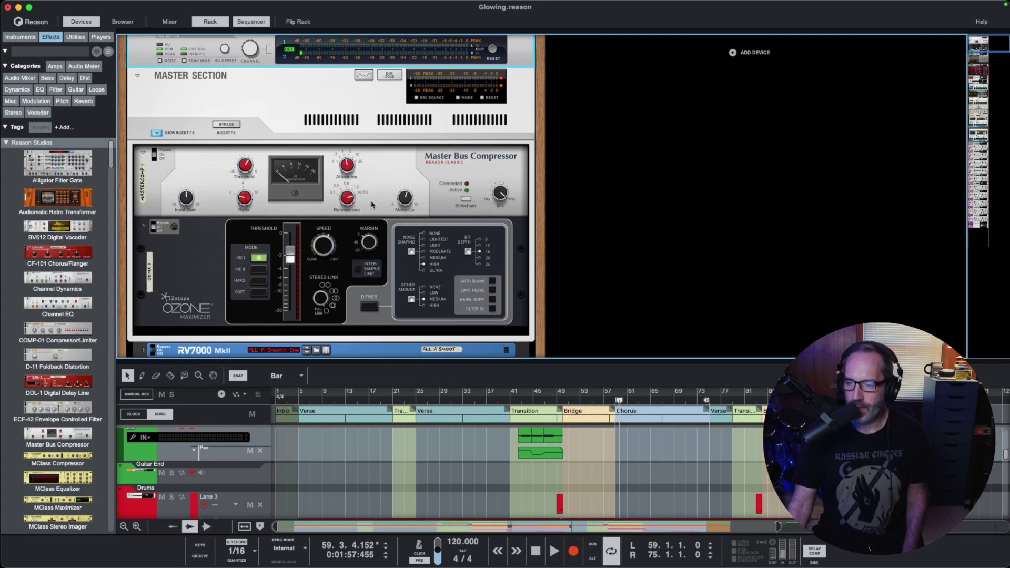
Check the Master Bus Compressor's make-up gain, threshold, ratio, attack and release settings.
mouse_move(414, 202)
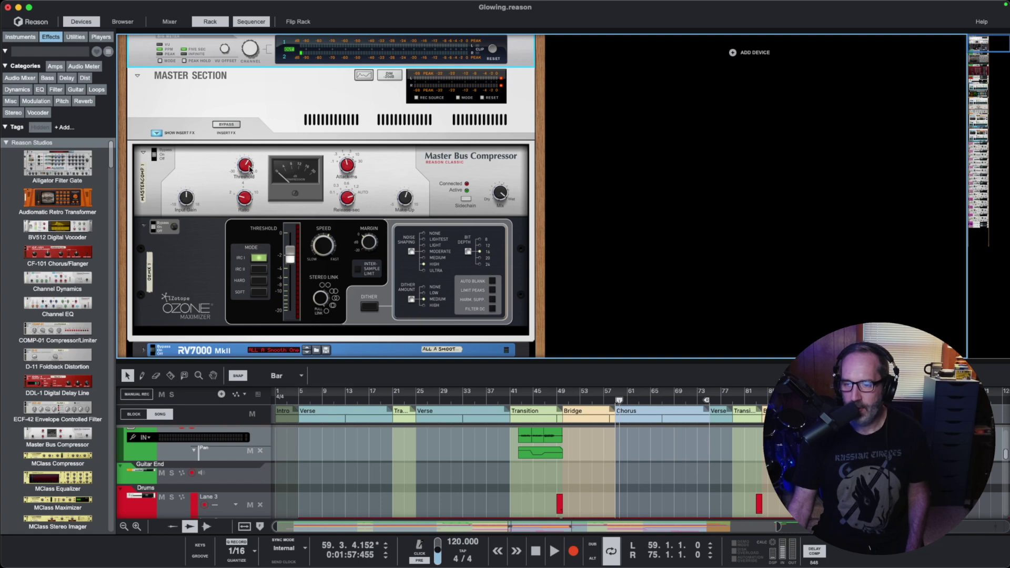
mouse_move(250, 166)
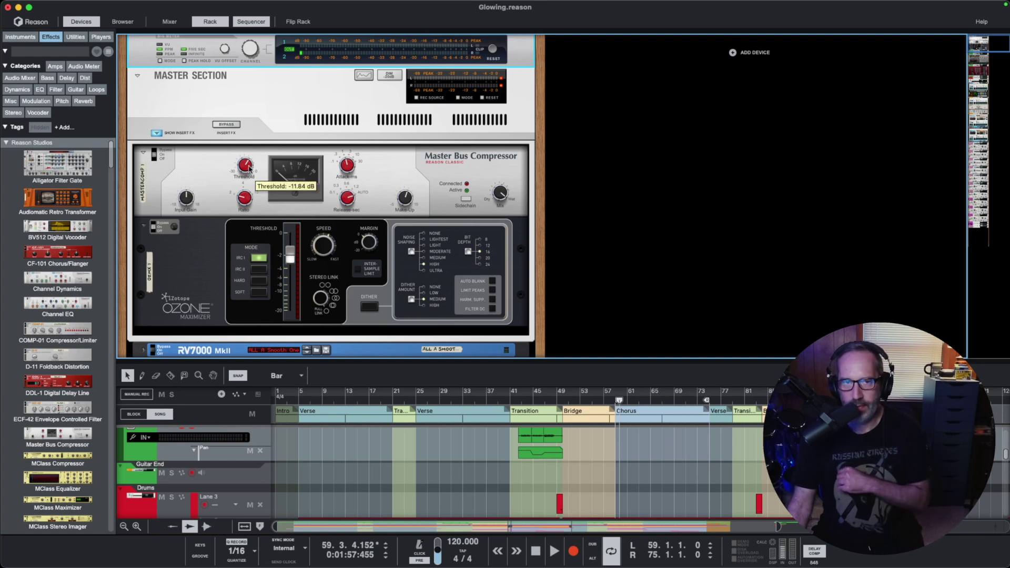
mouse_move(246, 201)
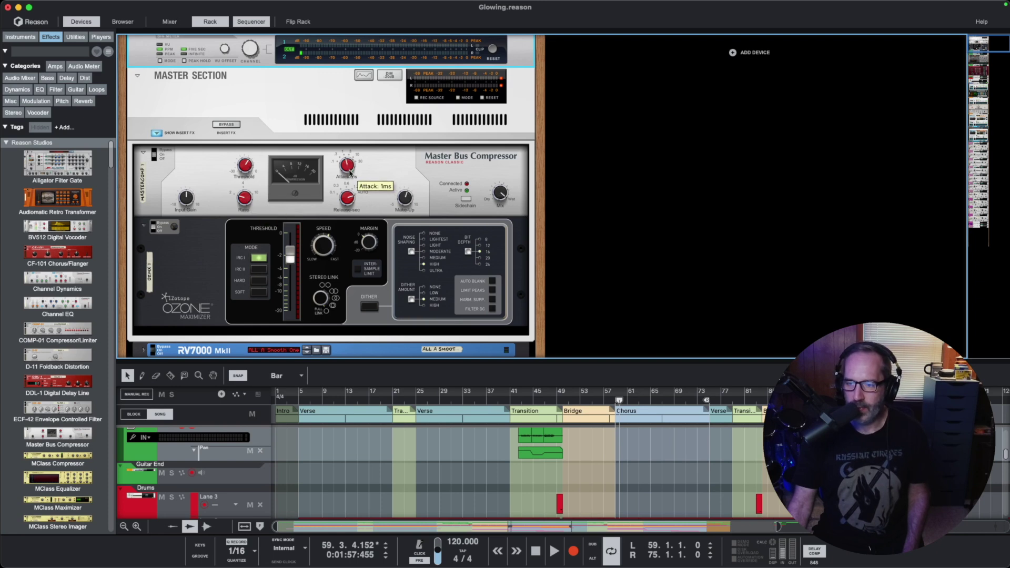
mouse_move(350, 200)
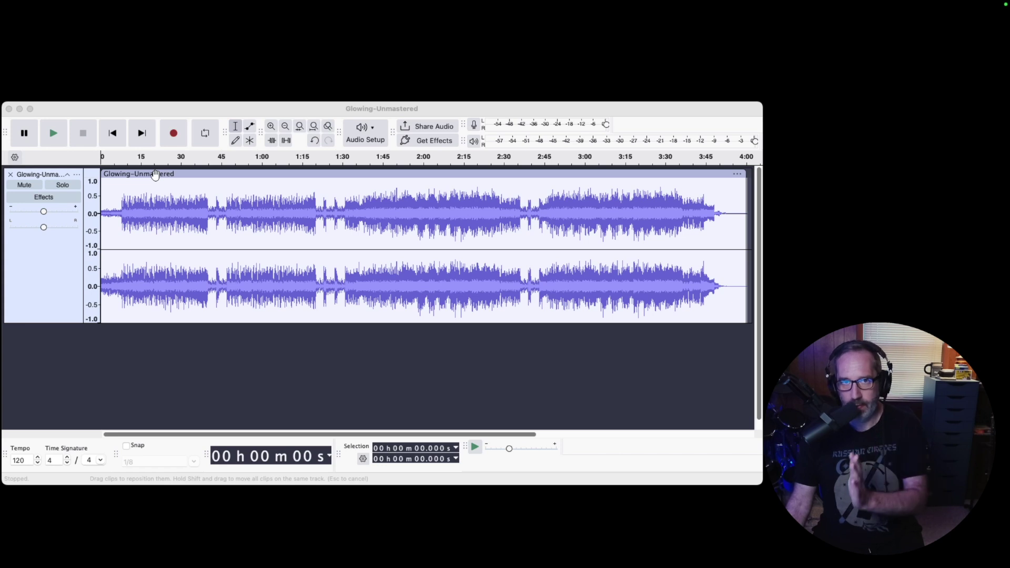
Switch to Audacity, open the master effect SSL Native Bus Compressor 2 on the Glowing-Unmastered project, and lower its attack setting.
scroll(155, 174, "right", 2)
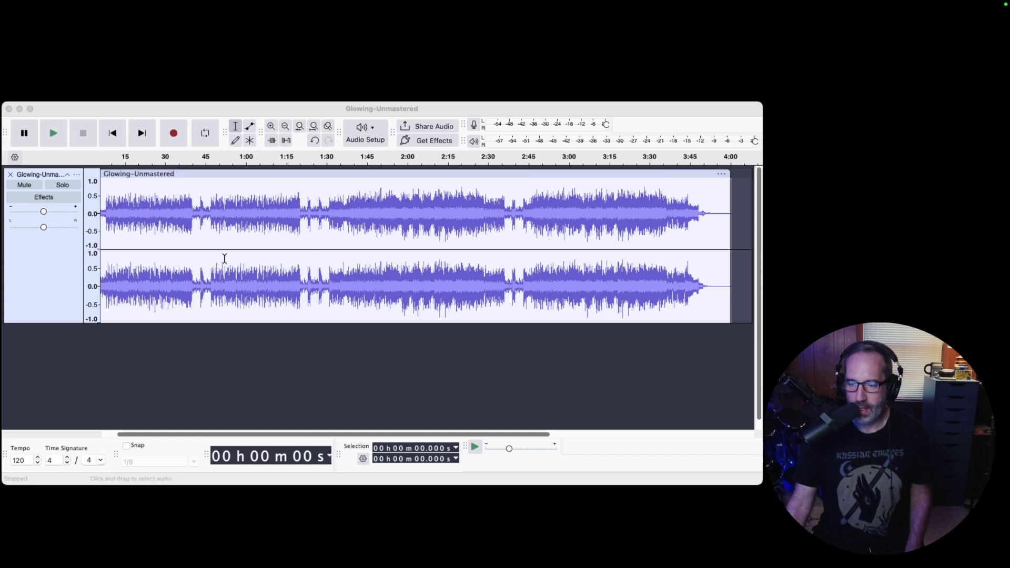
left_click(42, 198)
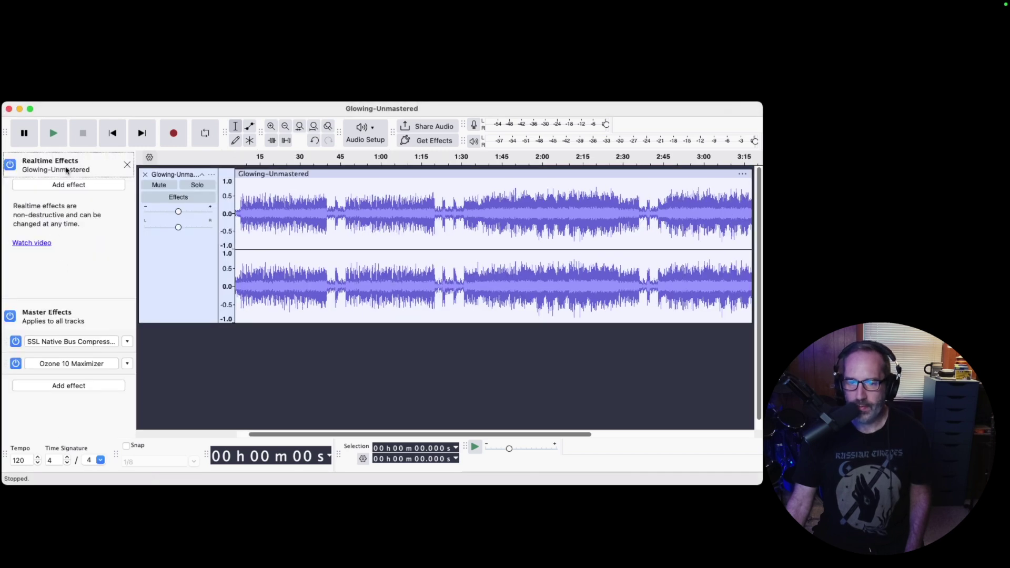
left_click(79, 343)
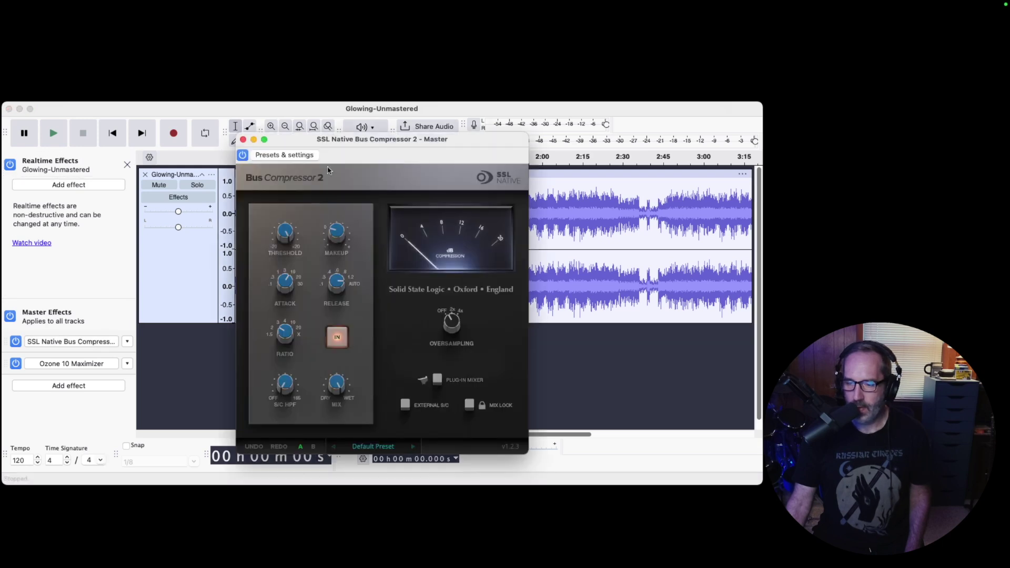
left_click_drag(287, 288, 287, 299)
mouse_move(289, 239)
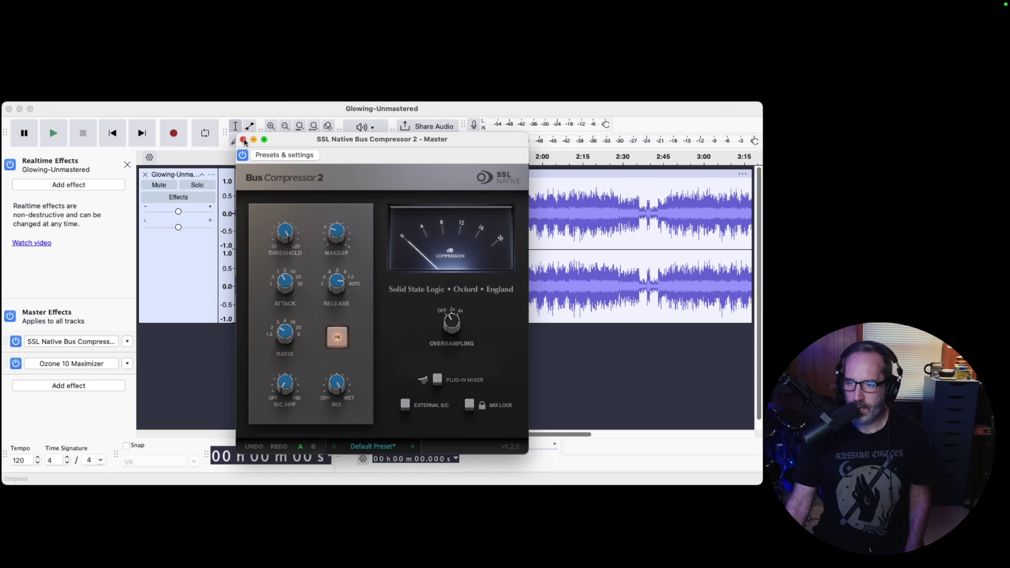
Open the Ozone 10 Maximizer master effect and load its Gentle and Smooth preset.
left_click(74, 363)
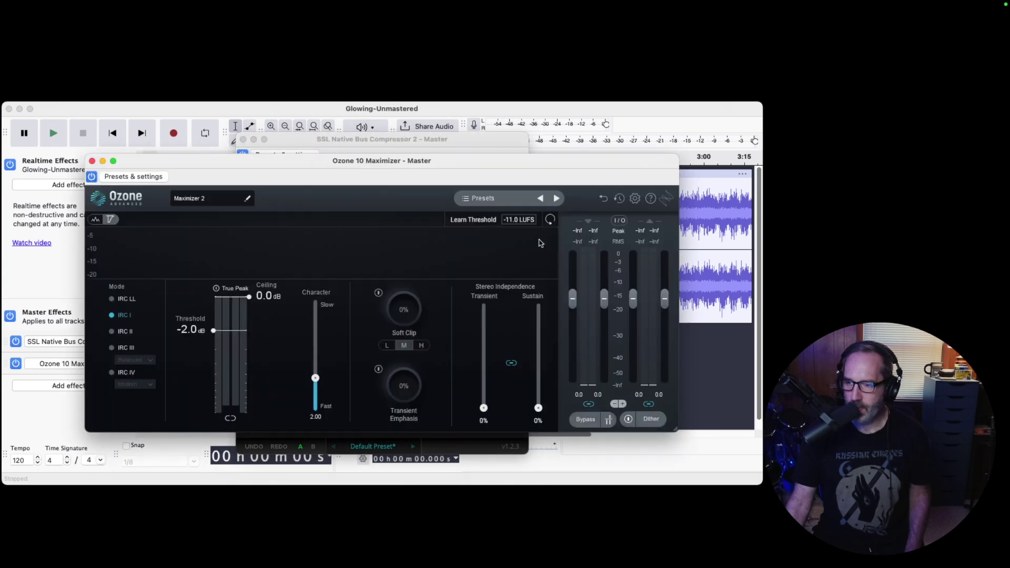
left_click(468, 199)
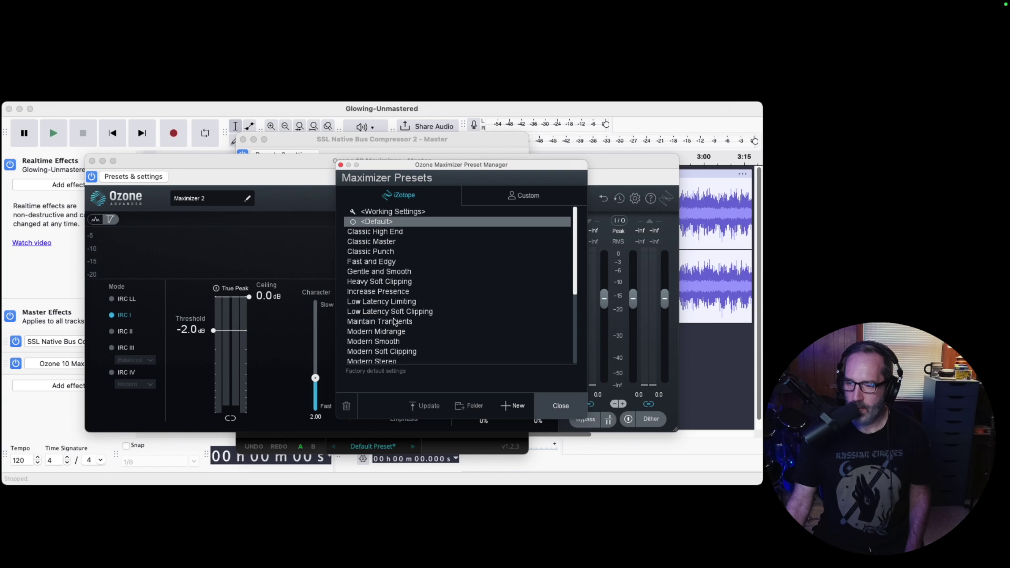
scroll(395, 322, "down", 1)
double_click(384, 263)
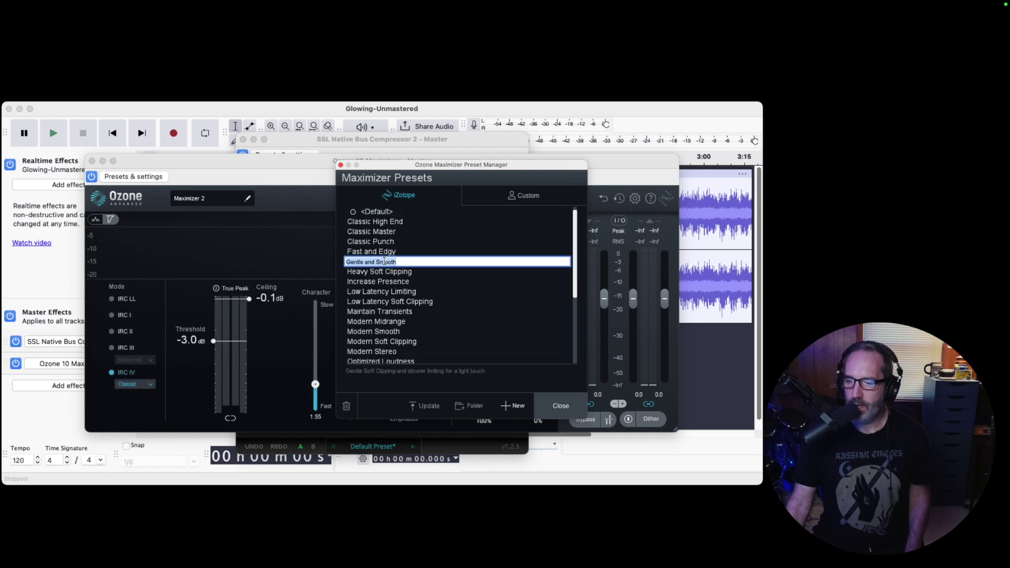
left_click(429, 271)
double_click(405, 261)
key("Escape")
left_click(392, 273)
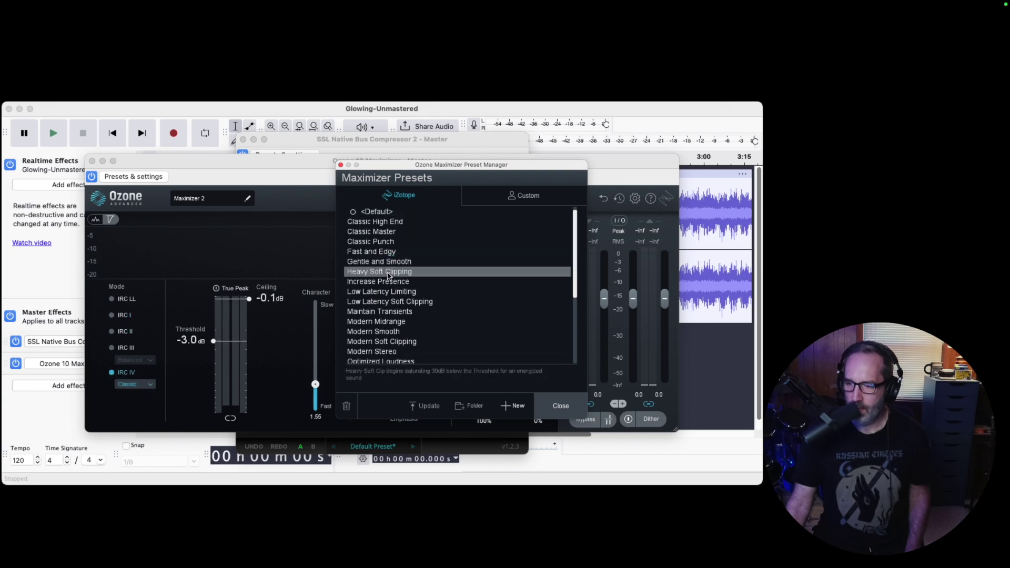
left_click(362, 264)
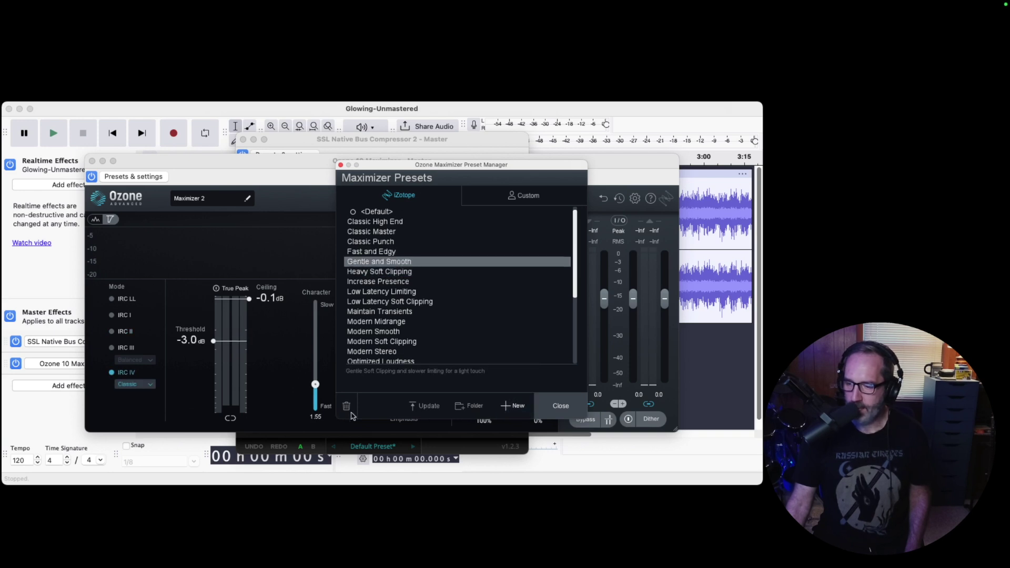
left_click(560, 406)
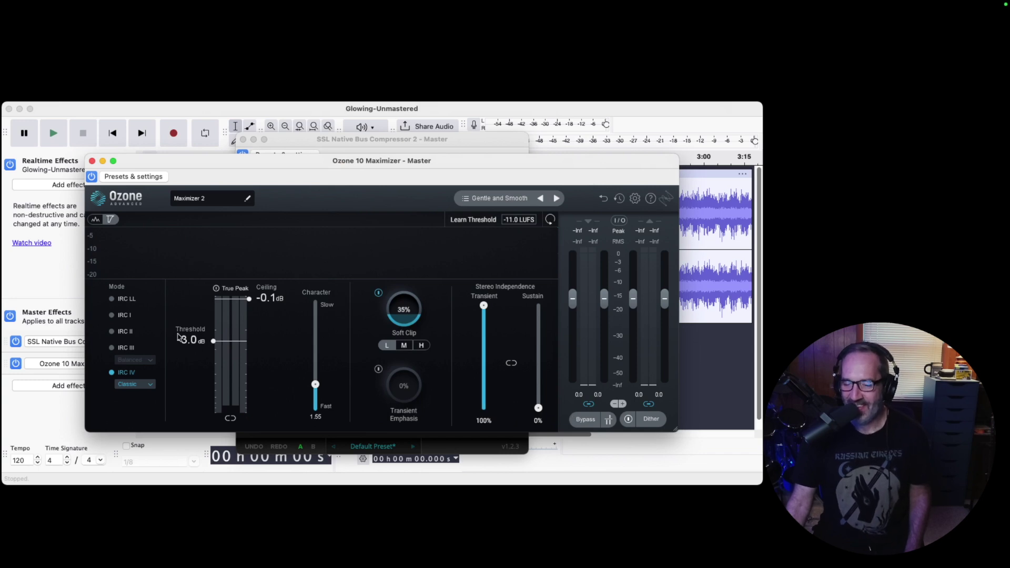
Arrange the Ozone 10 Maximizer and Bus Compressor 2 windows so both can be seen, and briefly test playback of the track.
left_click_drag(279, 165, 518, 268)
left_click(457, 110)
left_click_drag(404, 140, 747, 35)
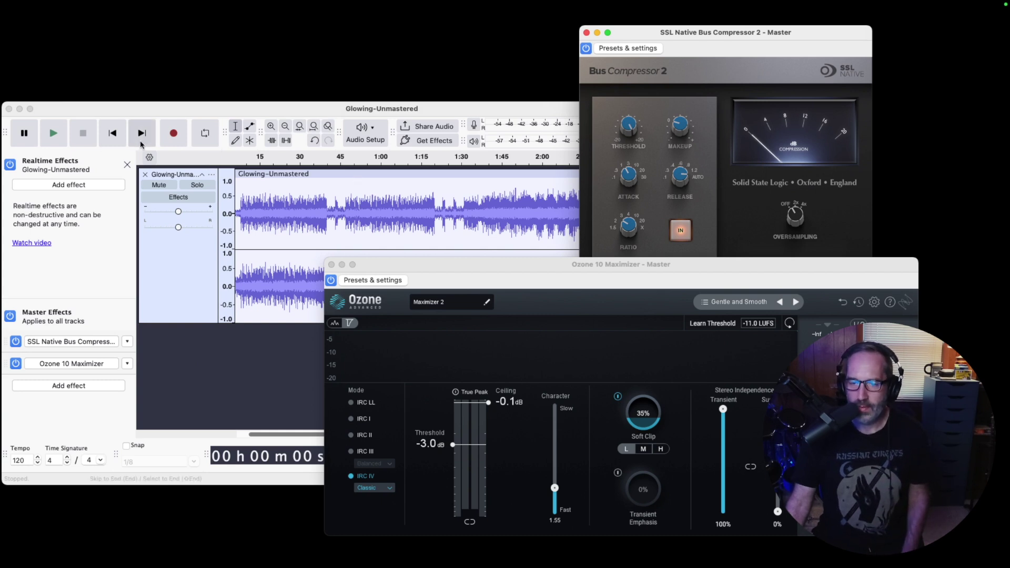
left_click(54, 134)
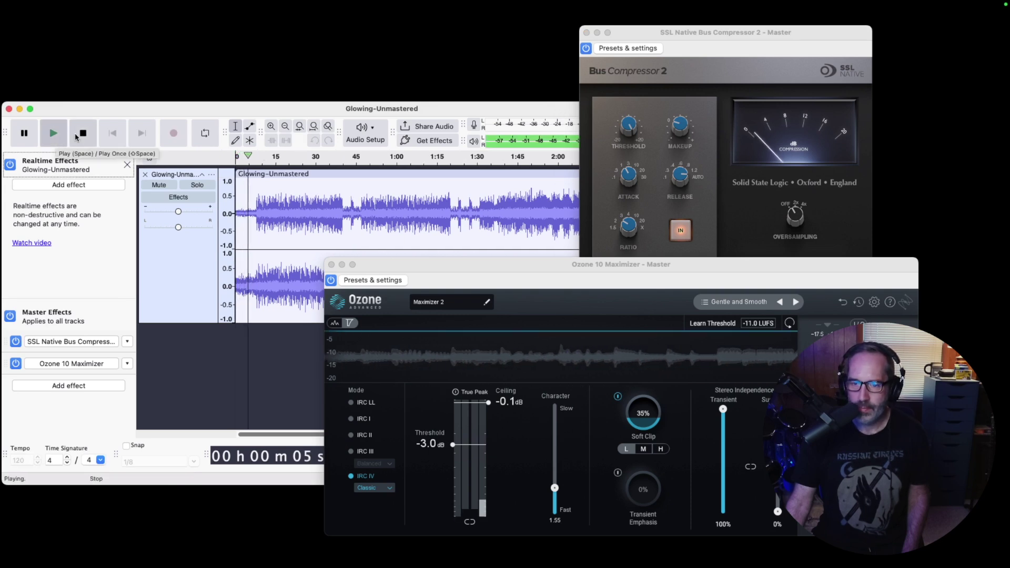
left_click(79, 139)
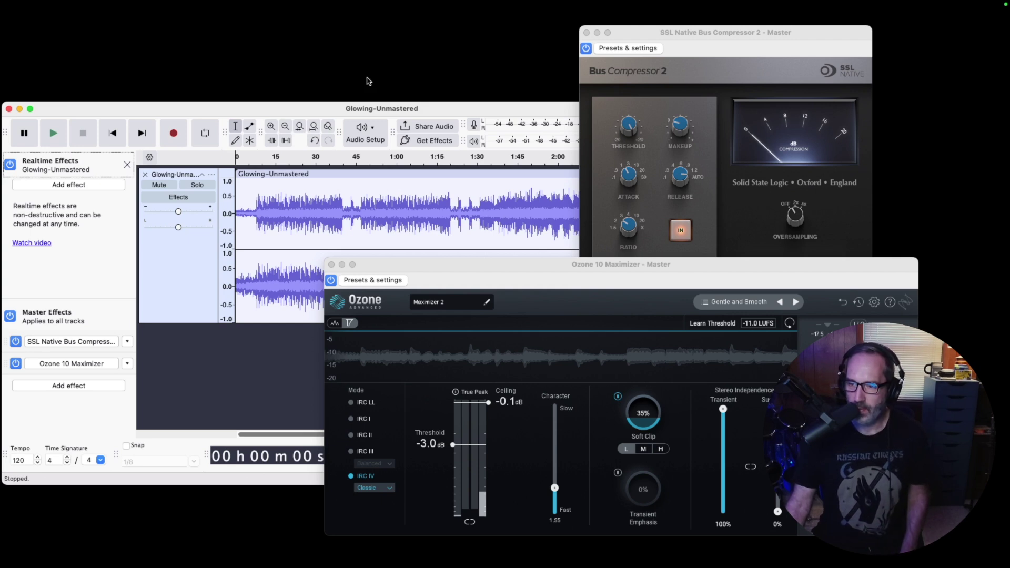
Set Bus Compressor 2's threshold to 11.6 dB and raise its make-up gain slightly while playing from about 1:45, and pause playback.
key("space")
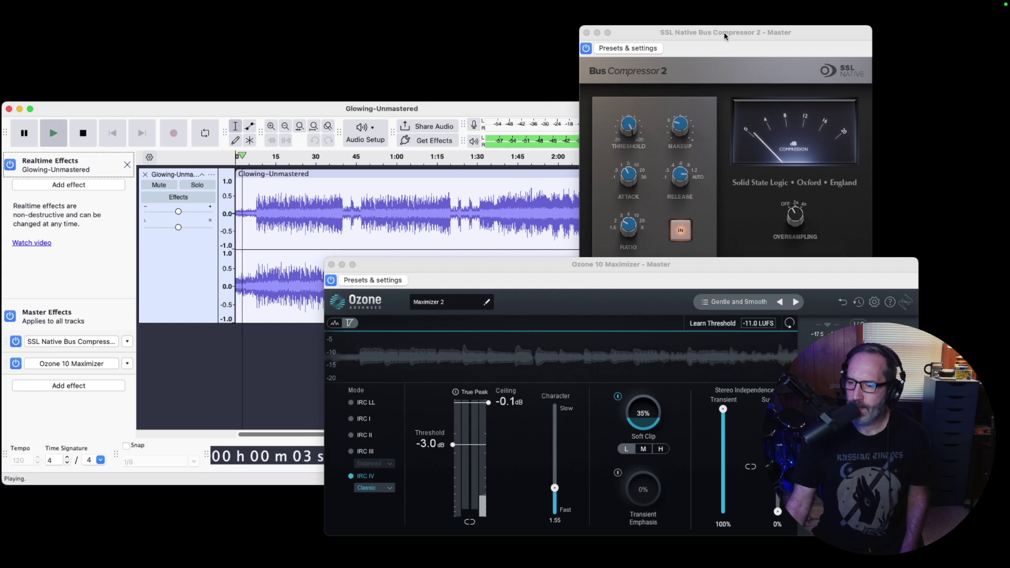
left_click(517, 163)
left_click_drag(675, 34, 592, 9)
mouse_move(547, 104)
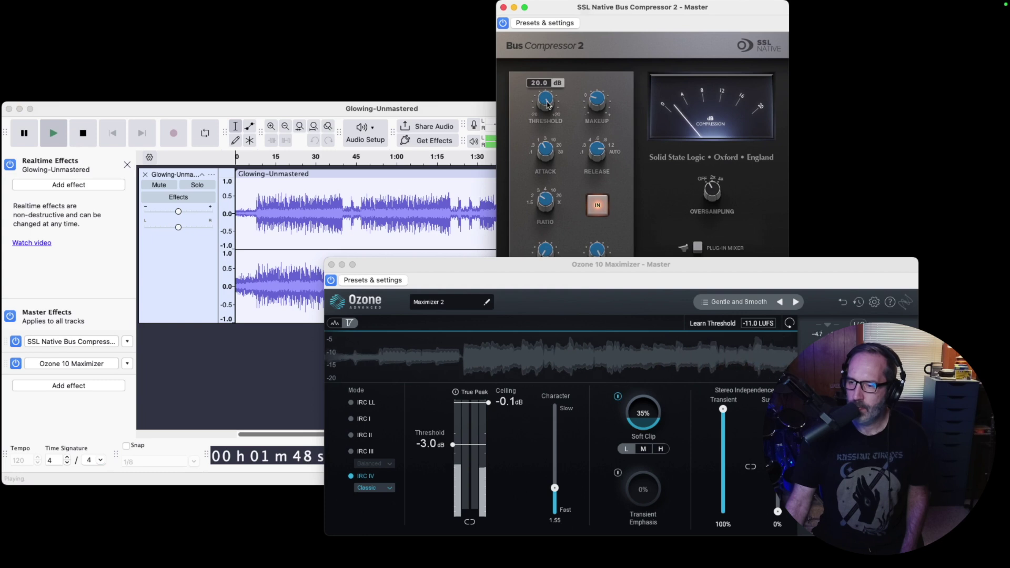
left_click_drag(547, 105, 550, 127)
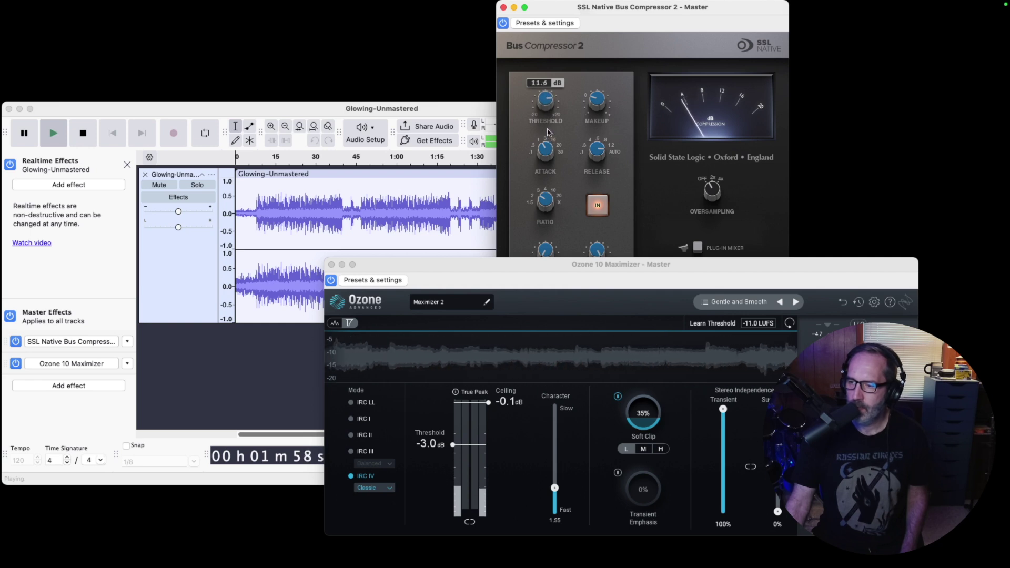
mouse_move(596, 112)
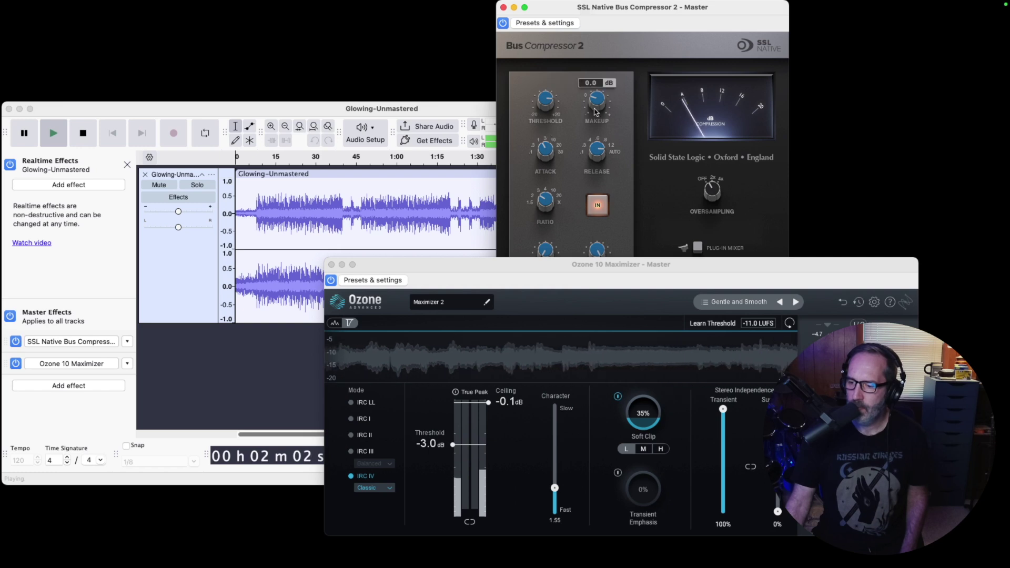
scroll(595, 112, "up", 1)
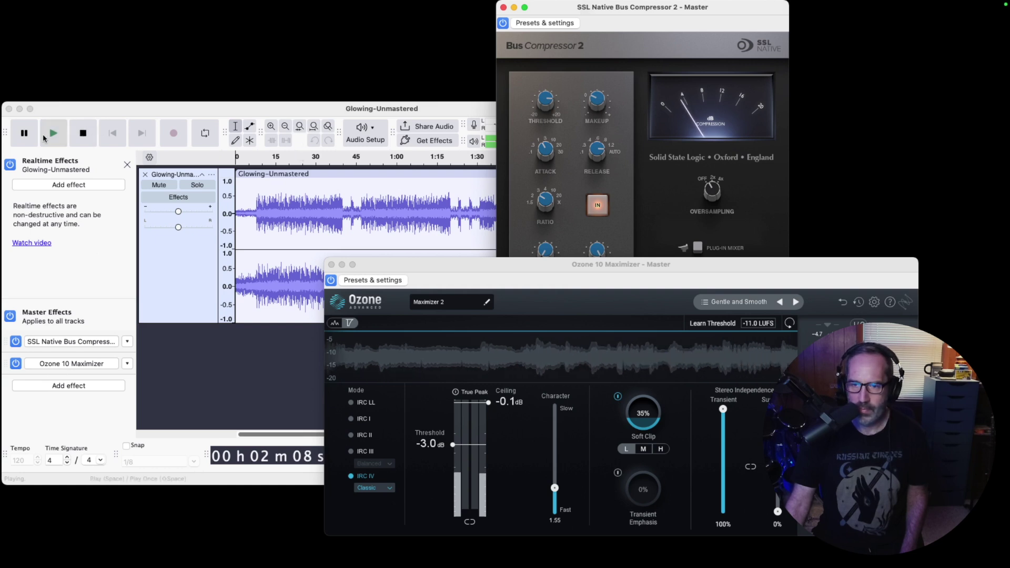
left_click(24, 135)
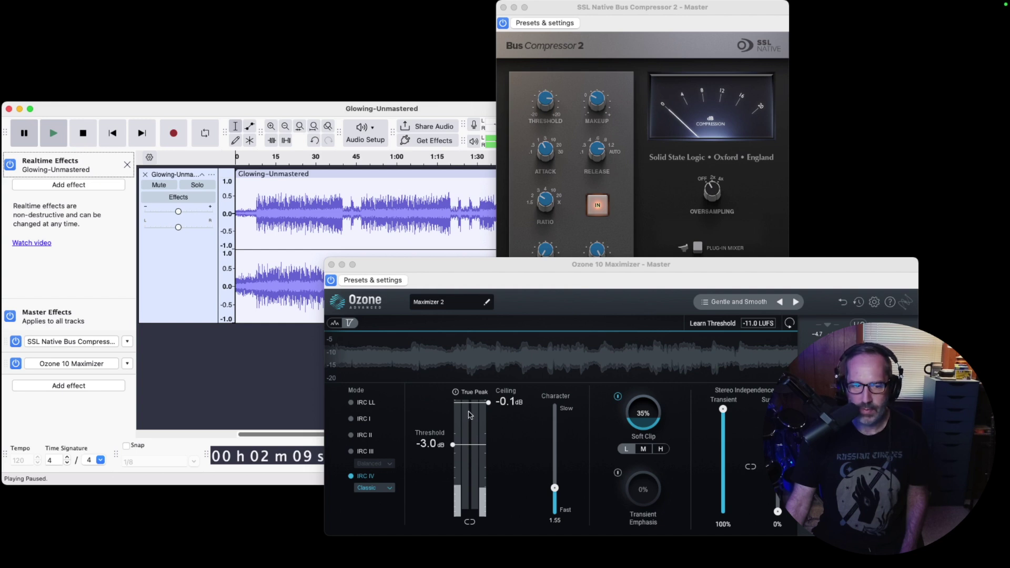
Reposition both plugin windows to reveal the Ozone 10 Maximizer's input and output meters, and resume playback from about 1:48.
left_click_drag(630, 265, 471, 271)
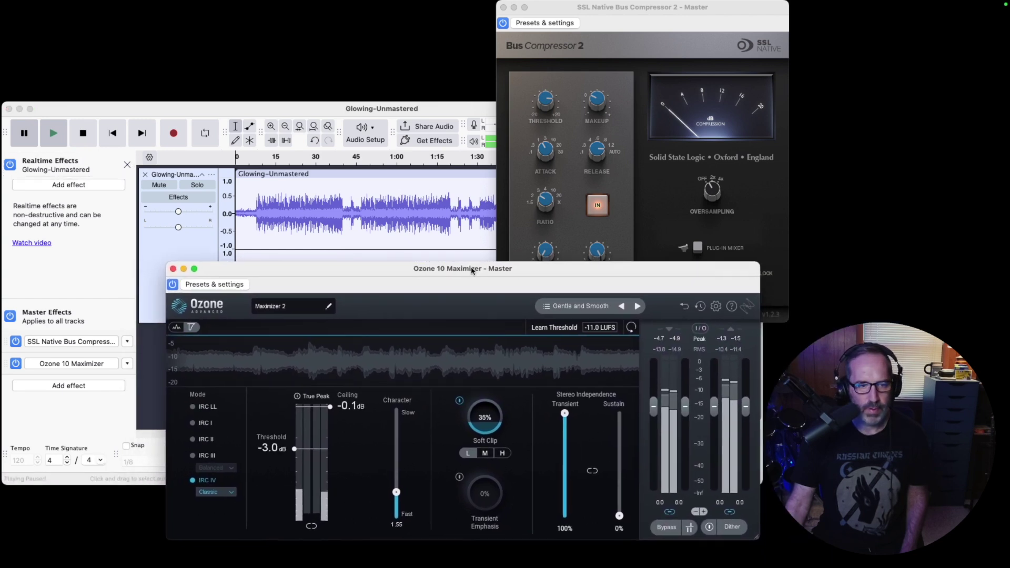
left_click_drag(634, 7, 688, 9)
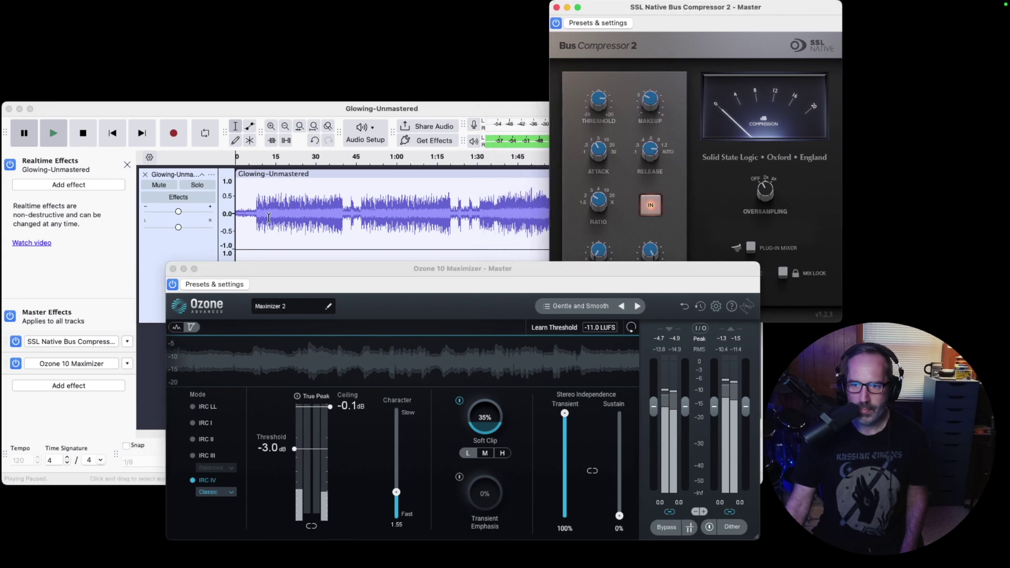
left_click(60, 138)
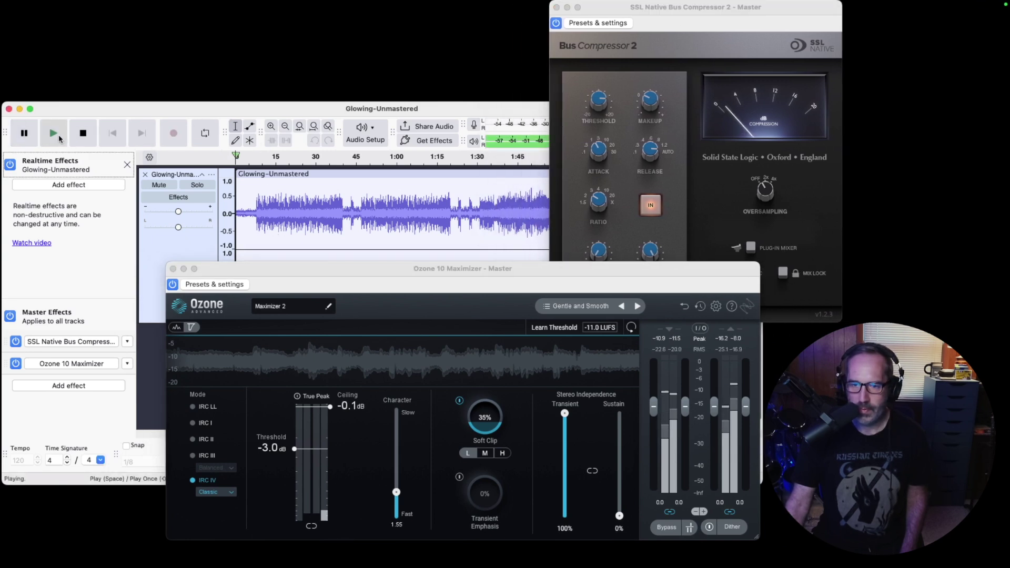
left_click(59, 137)
left_click(523, 160)
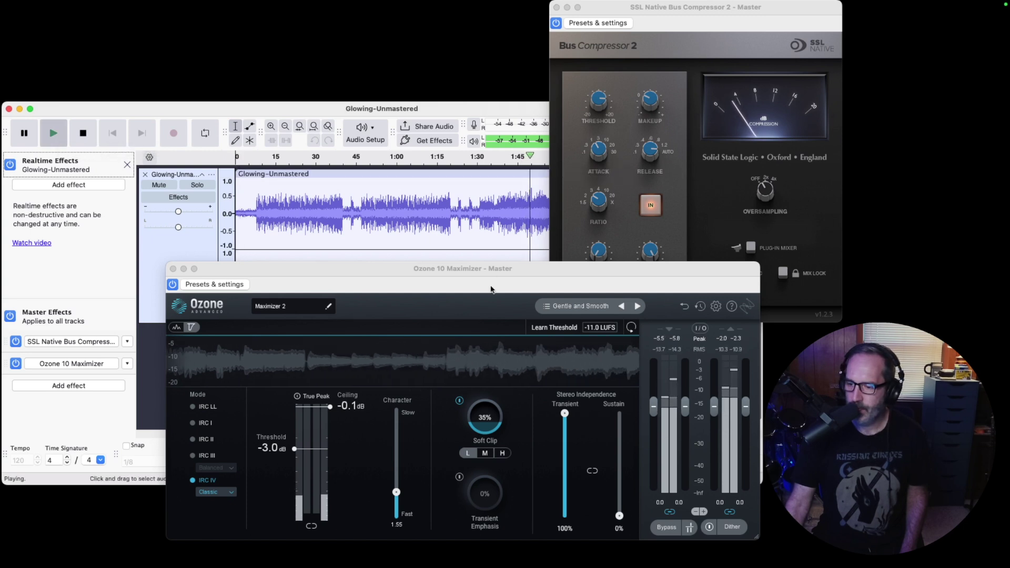
Raise the Ozone 10 Maximizer's input gain to +6.0 dB and replay the track from about 1:43 to check for clipping.
left_click(655, 409)
left_click_drag(654, 409, 654, 390)
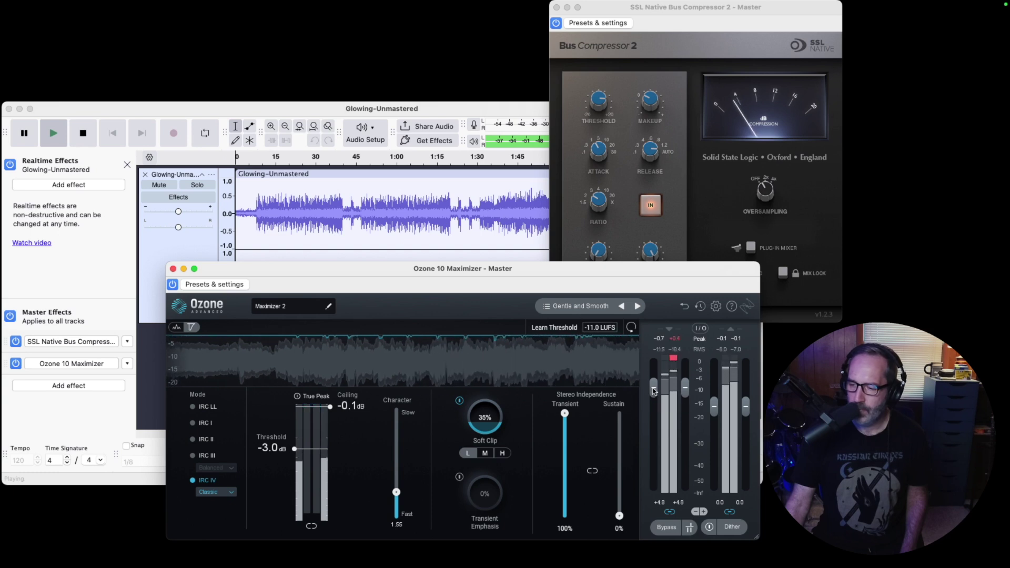
left_click(676, 357)
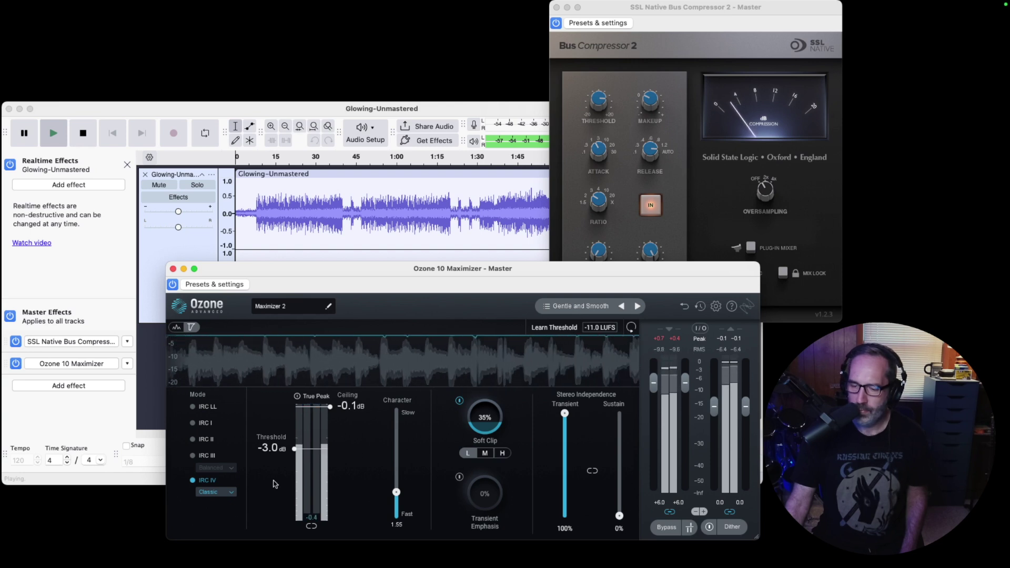
left_click(511, 164)
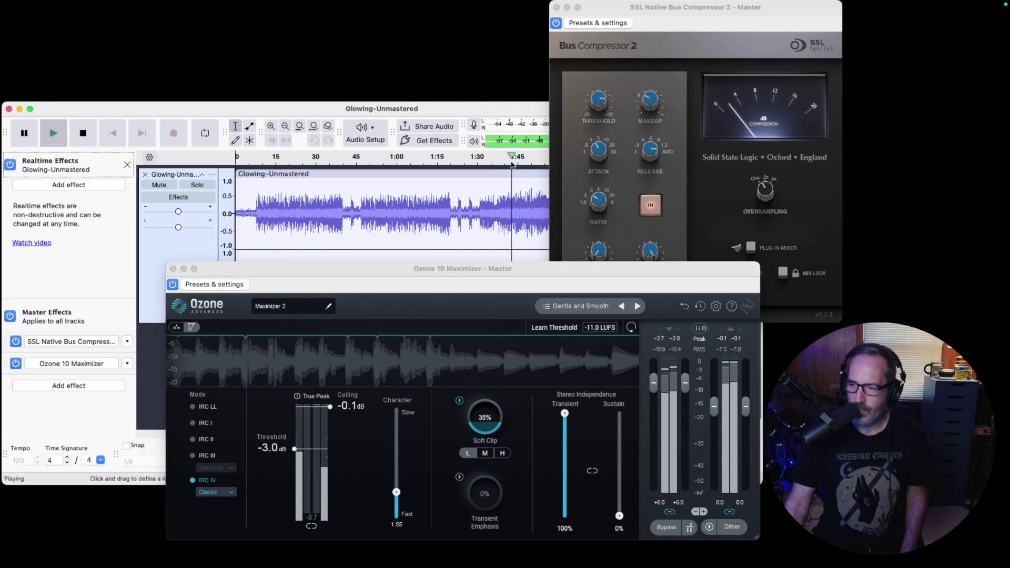
left_click(654, 388)
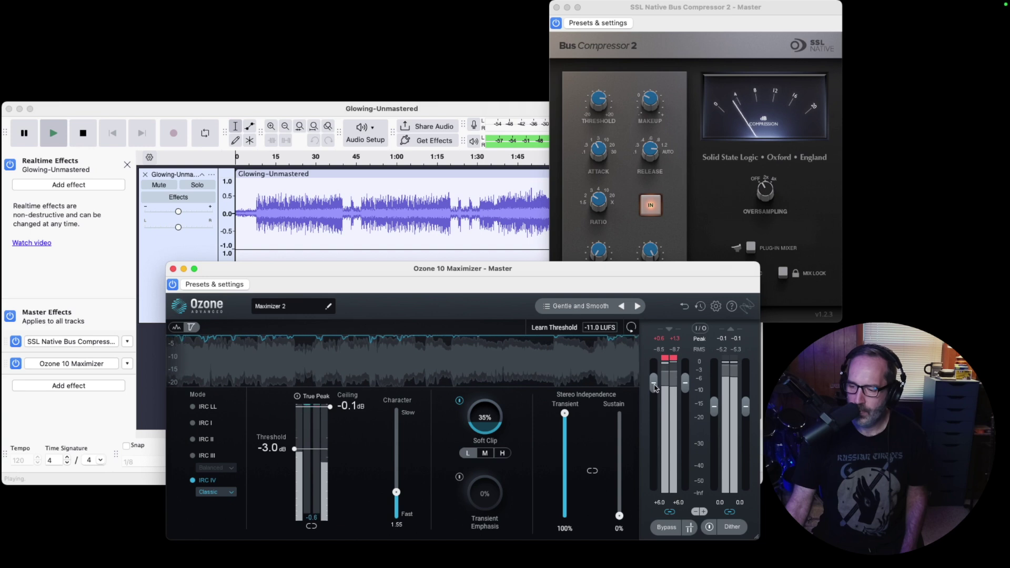
Touch up Bus Compressor 2's threshold and try a Maximizer threshold of -3.9 dB with the clip indicator reset.
mouse_move(600, 86)
left_click_drag(596, 104, 598, 104)
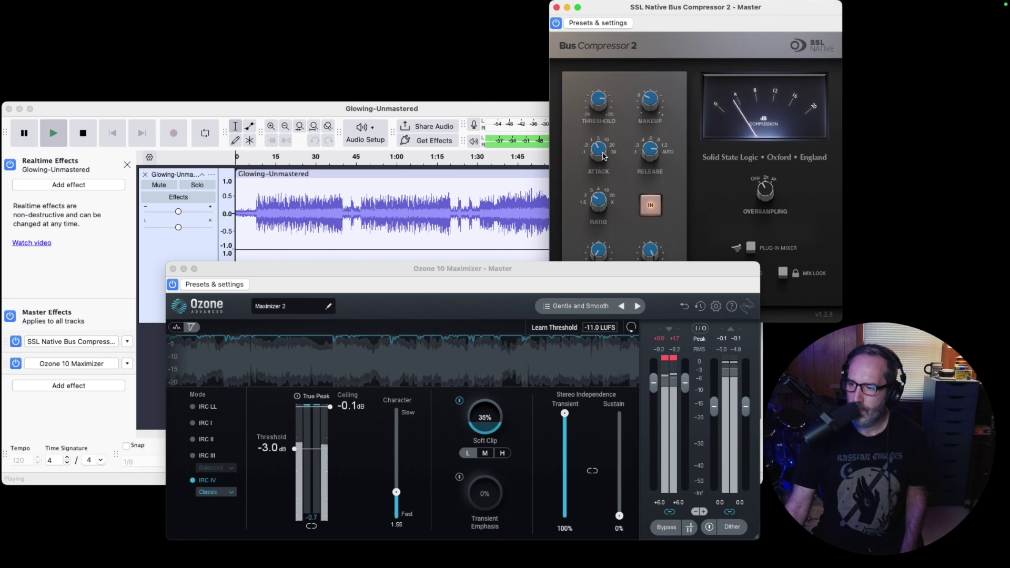
mouse_move(648, 111)
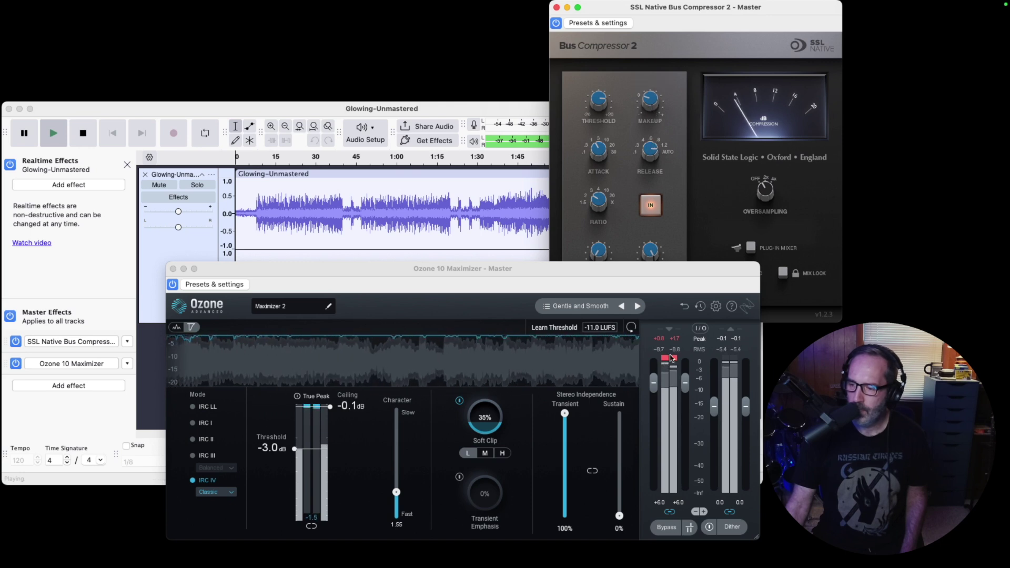
left_click(674, 358)
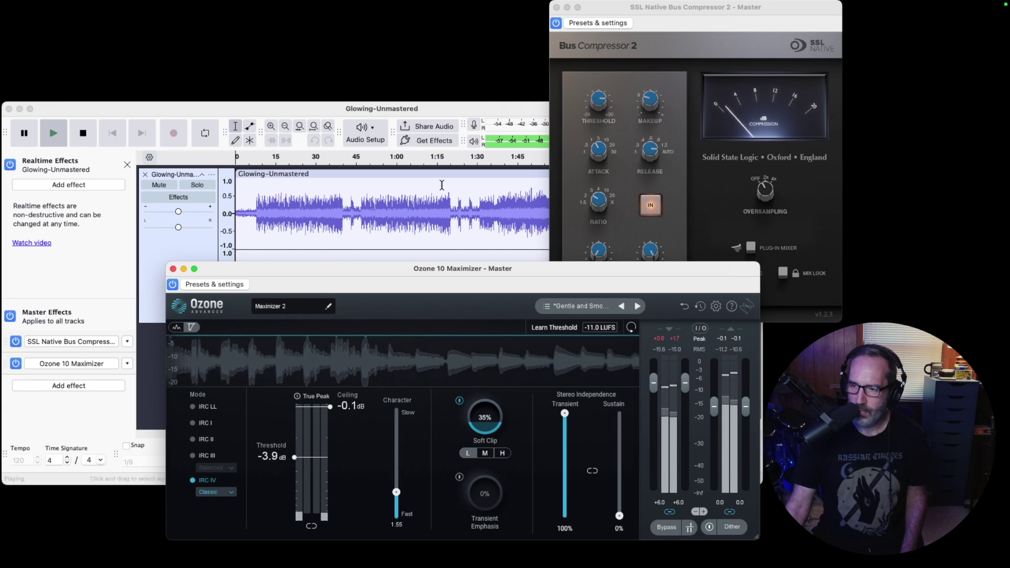
Move the Bus Compressor 2 window aside to uncover more of the track, and set the Maximizer's threshold to -3.0 dB.
left_click(493, 112)
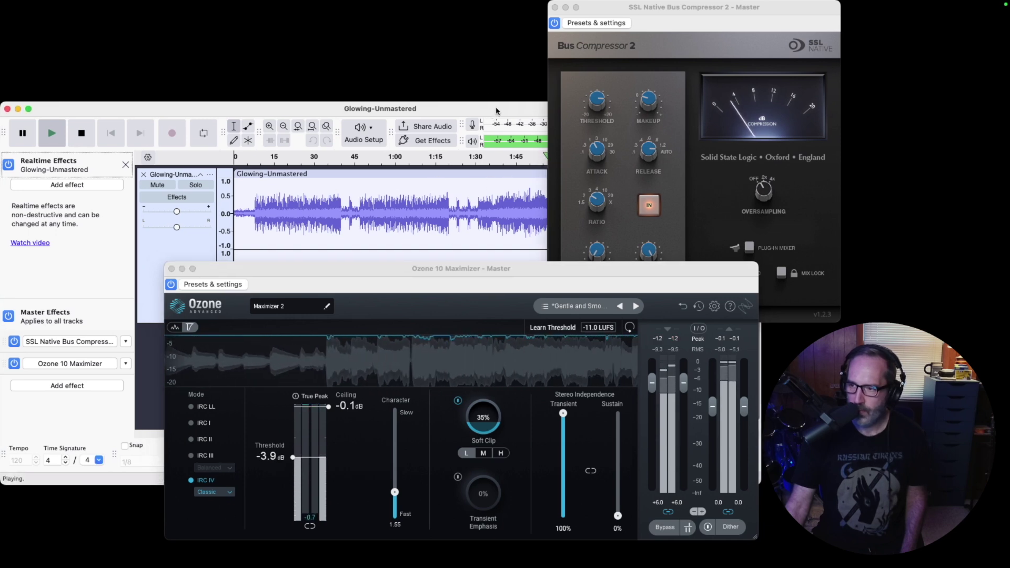
left_click_drag(604, 15, 707, 26)
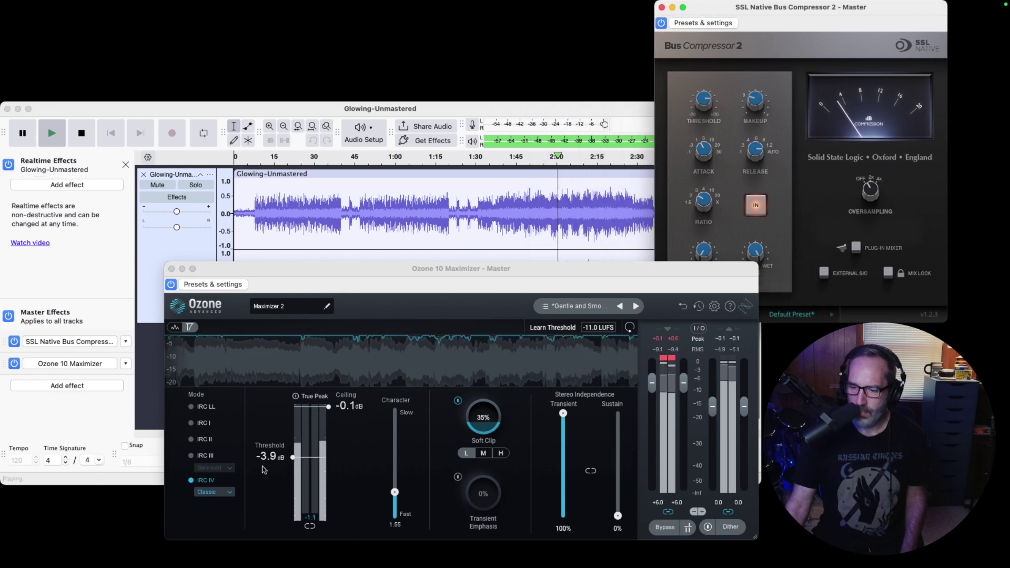
mouse_move(266, 459)
left_mouse_down()
mouse_move(266, 475)
mouse_move(266, 451)
left_mouse_up()
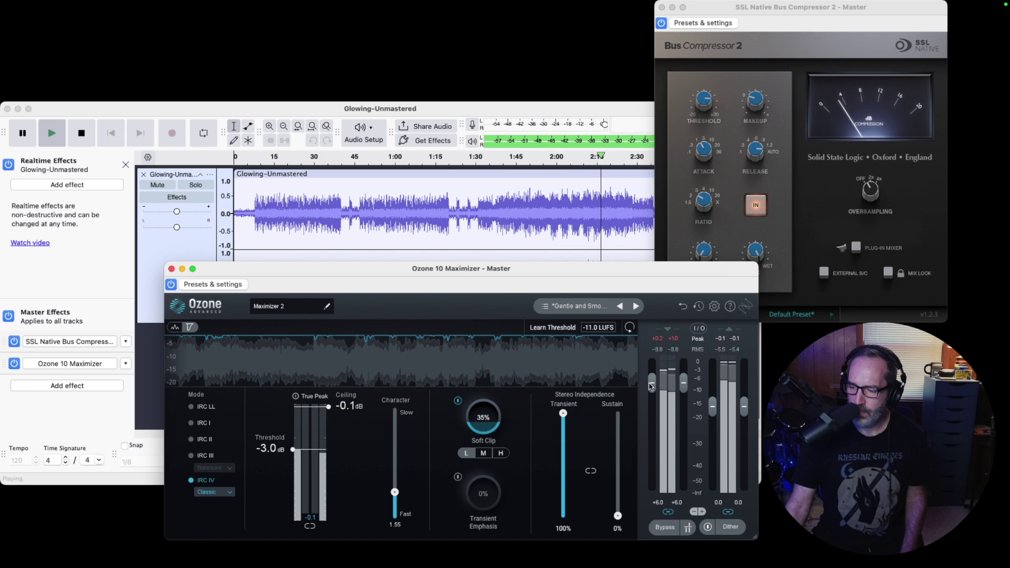
Try a Maximizer input gain of +5.0 dB and then +5.5 dB, and replay the loud section from about 2:00.
left_click_drag(651, 387, 651, 389)
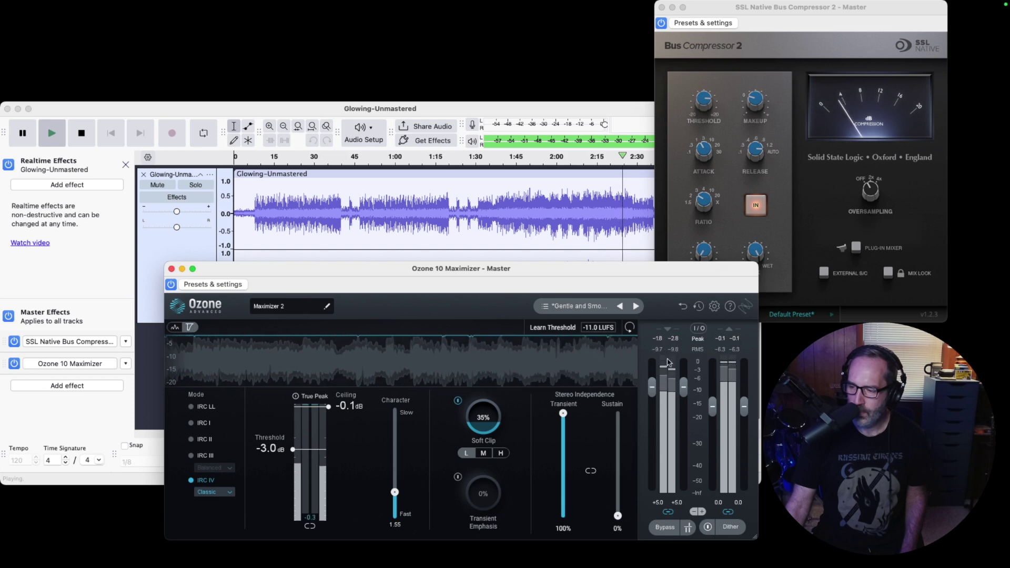
left_click_drag(653, 390, 653, 388)
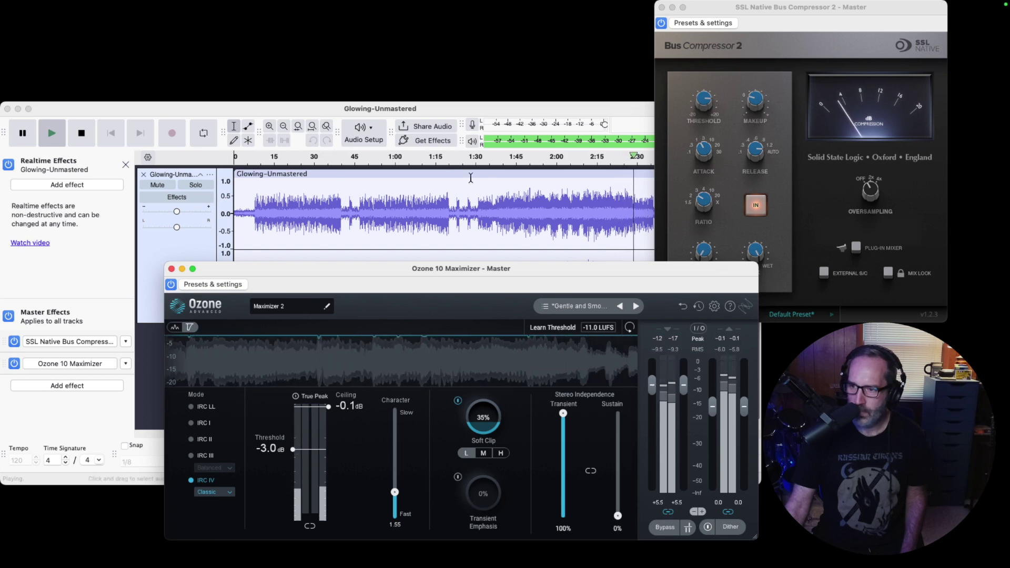
left_click(513, 157)
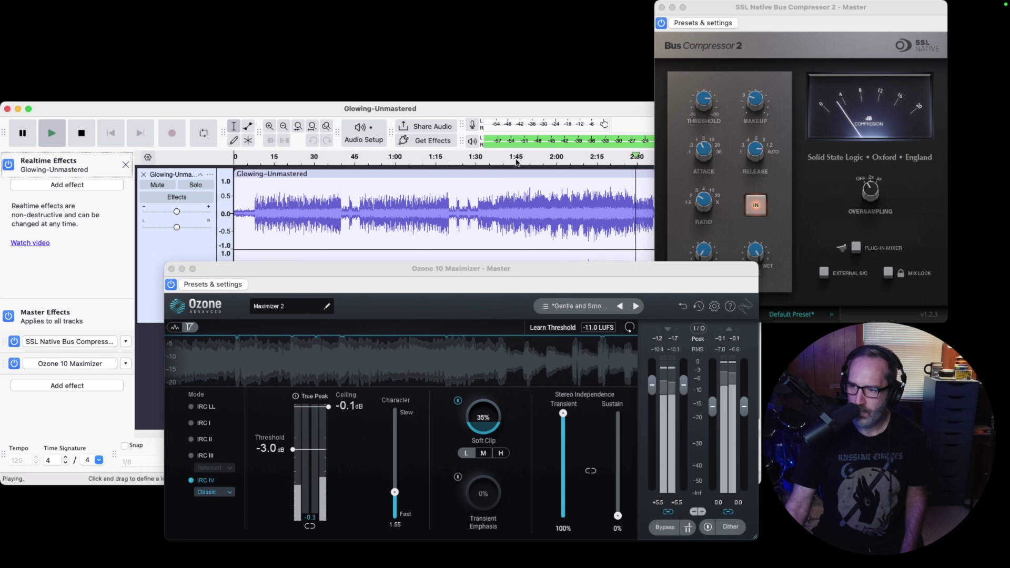
left_click(556, 158)
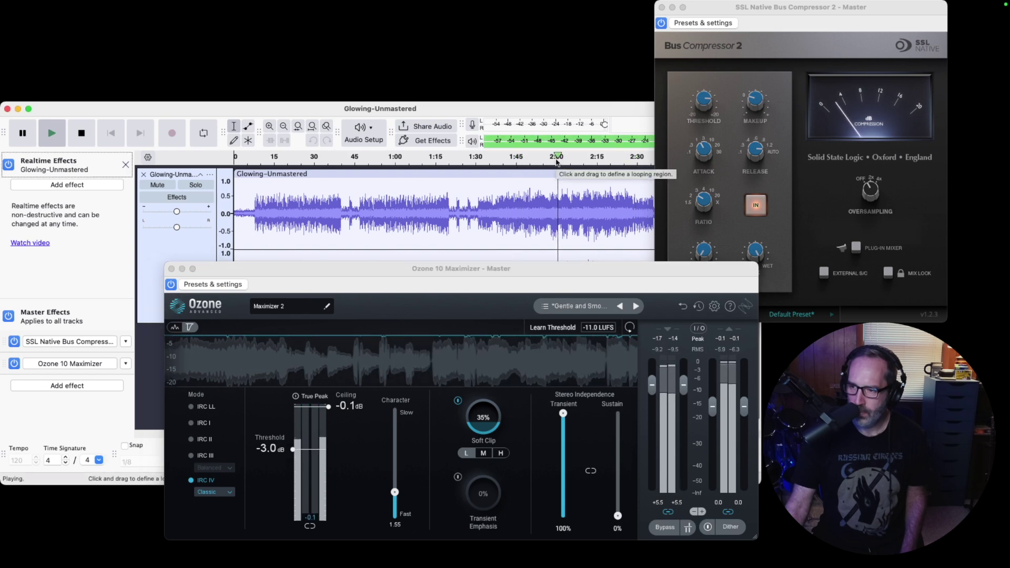
Set the Maximizer's input gain to +6.0 dB and pause playback.
left_click(652, 388)
scroll(653, 387, "up", 3)
scroll(652, 388, "up", 1)
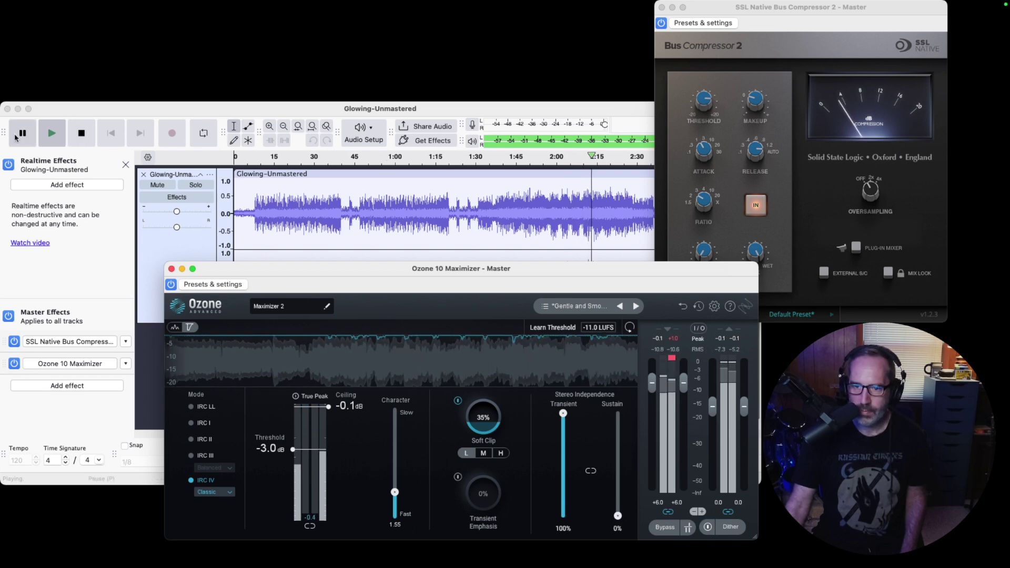
left_click(27, 136)
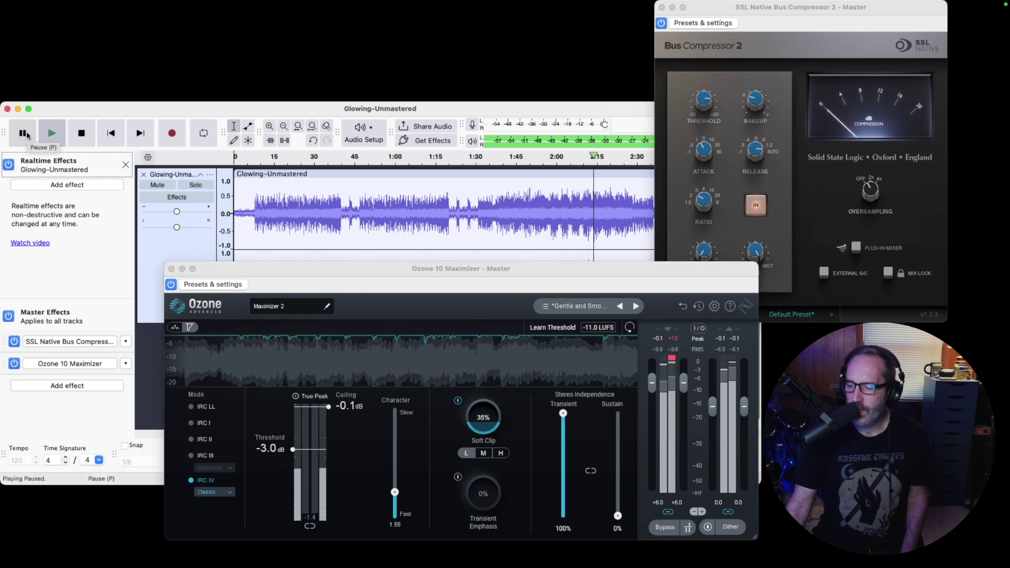
left_click(673, 358)
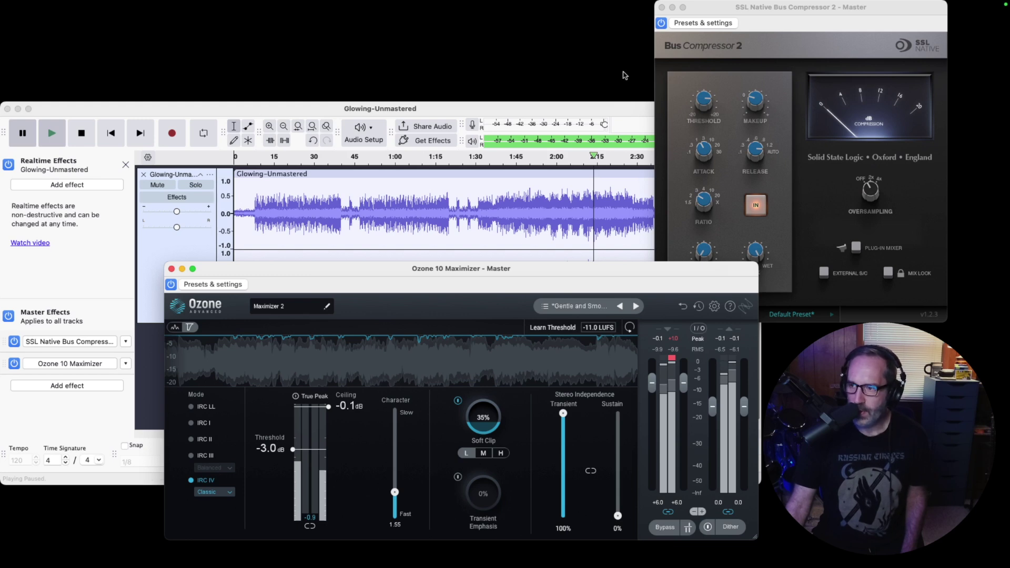
Close both plugin windows and start an audio export to the computer.
left_click(662, 8)
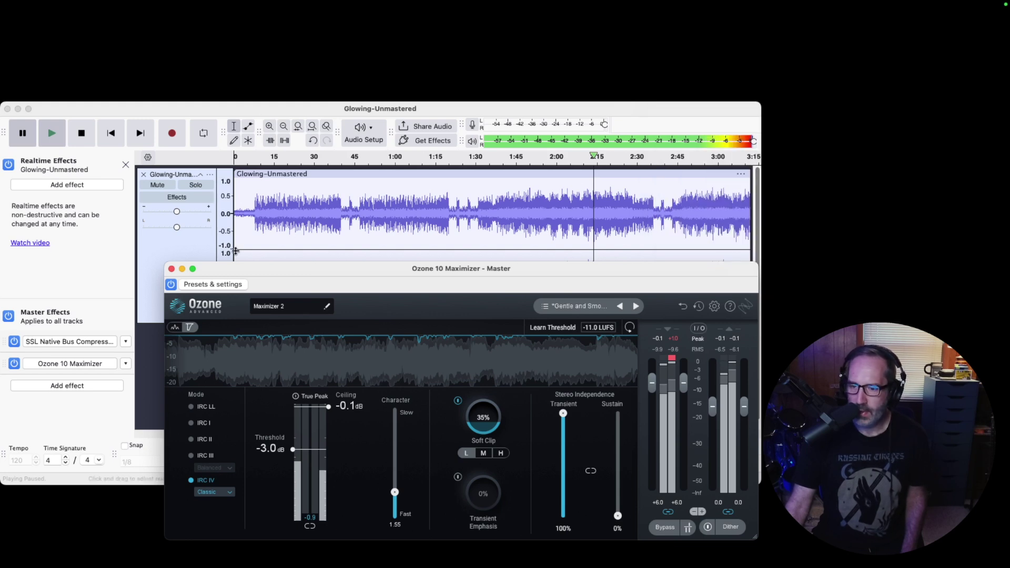
left_click(171, 269)
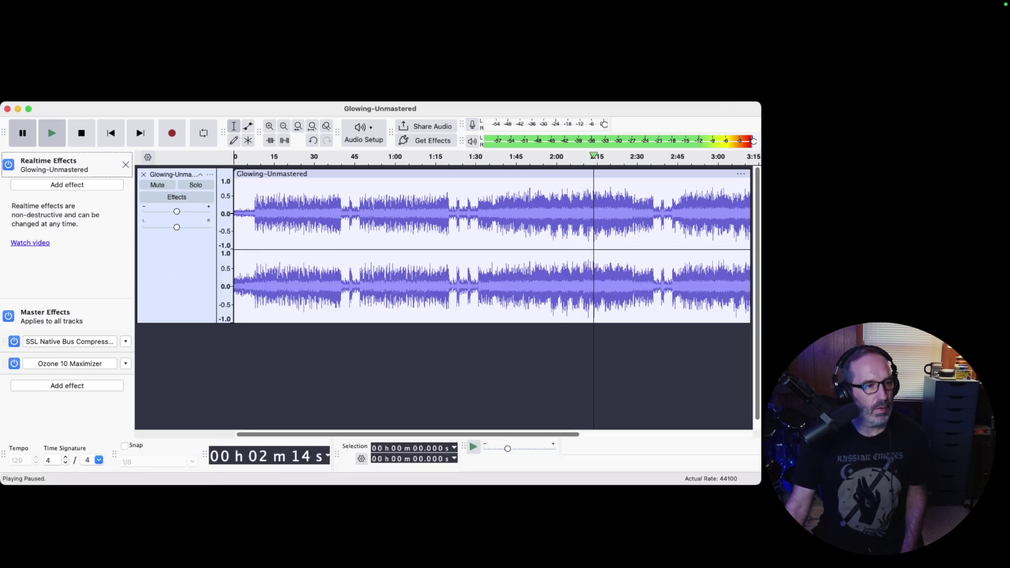
key("super+shift+e")
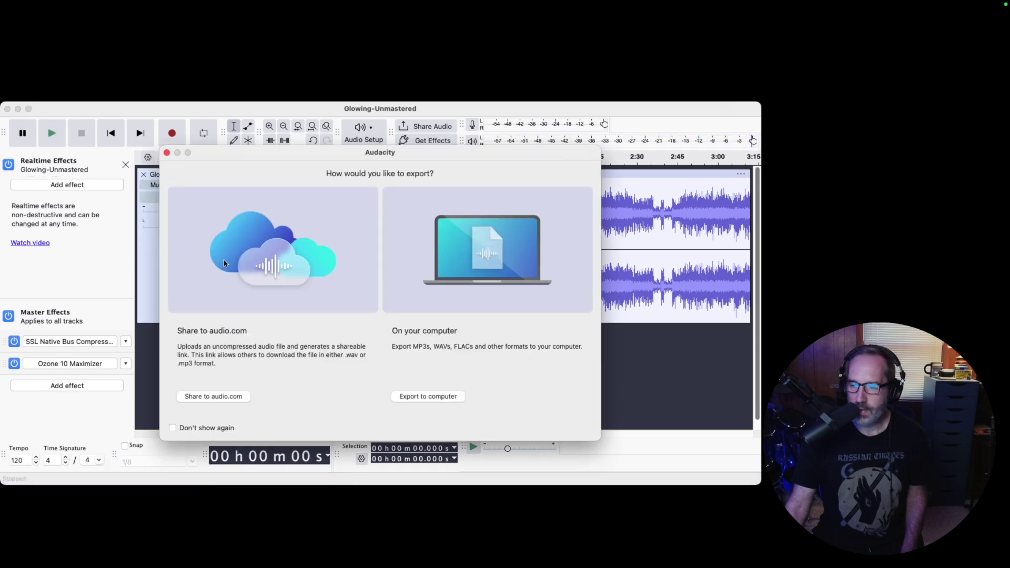
left_click(430, 397)
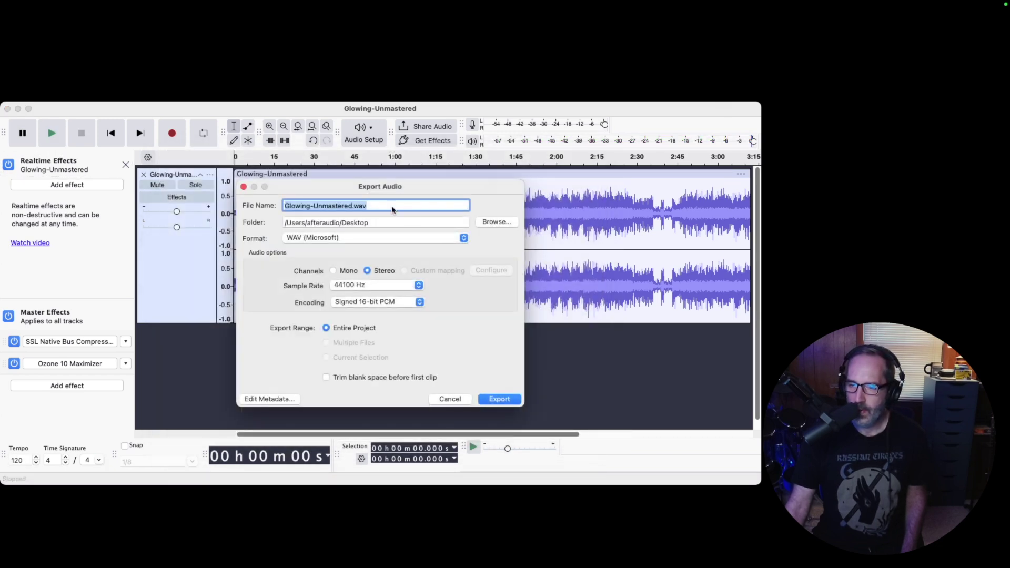
Name the export file Glowing-mastered.wav.
left_click(377, 204)
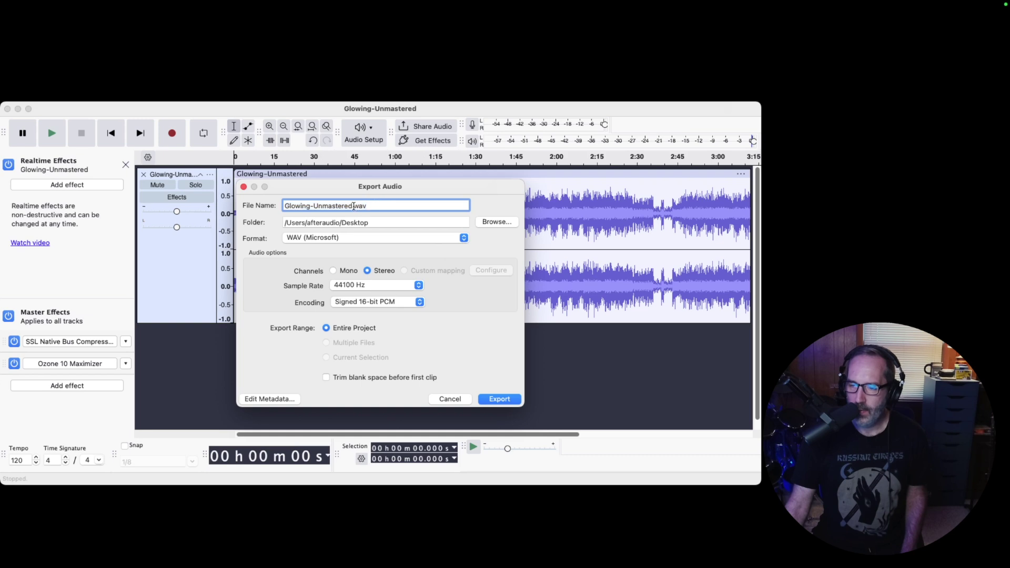
left_click(322, 205)
key("BackSpace")
key("BackSpace")
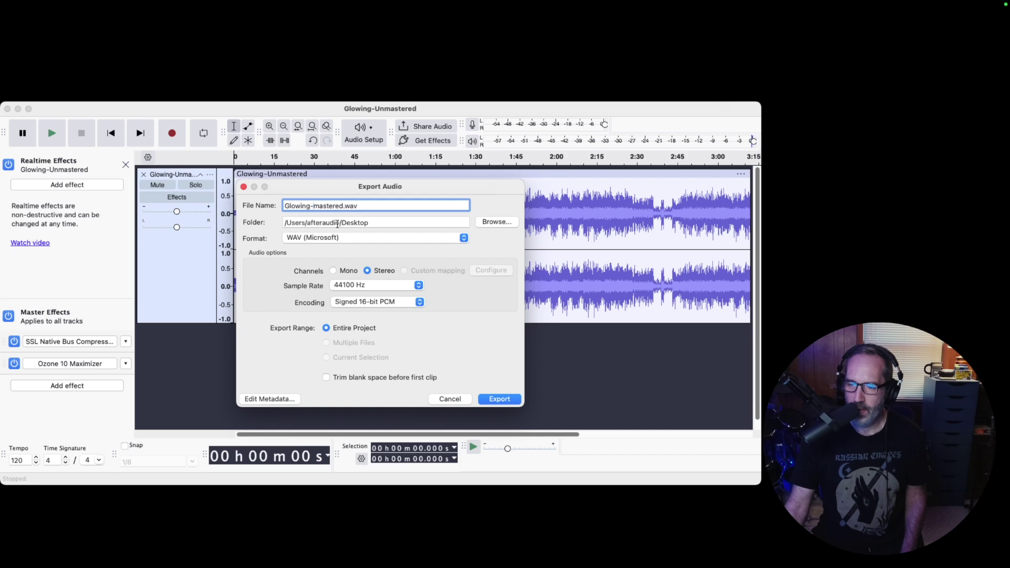
Open the export's metadata tags and replace the artist and track details by loading the template The Aurelia Drift.xml.
left_click(261, 399)
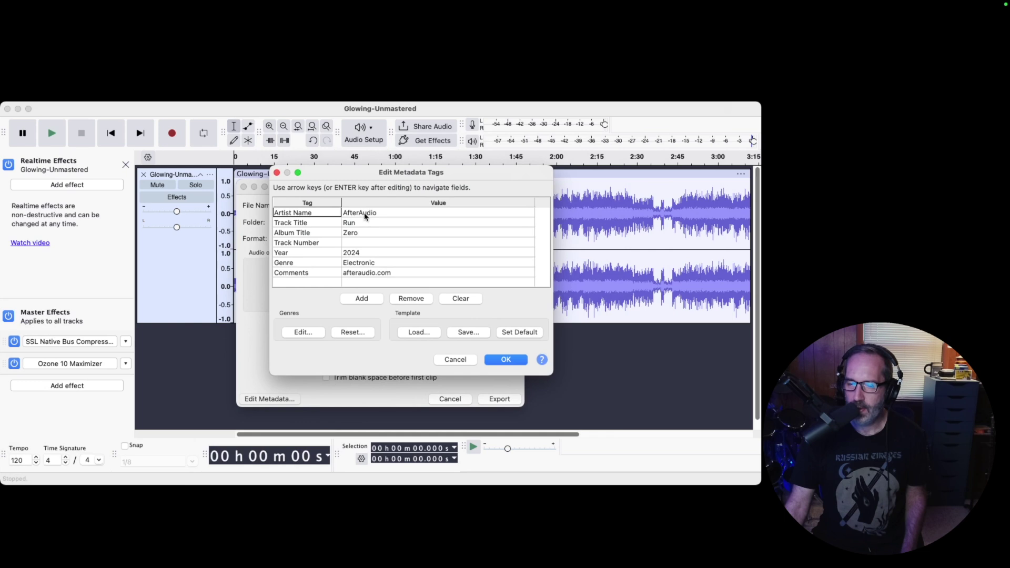
left_click(360, 213)
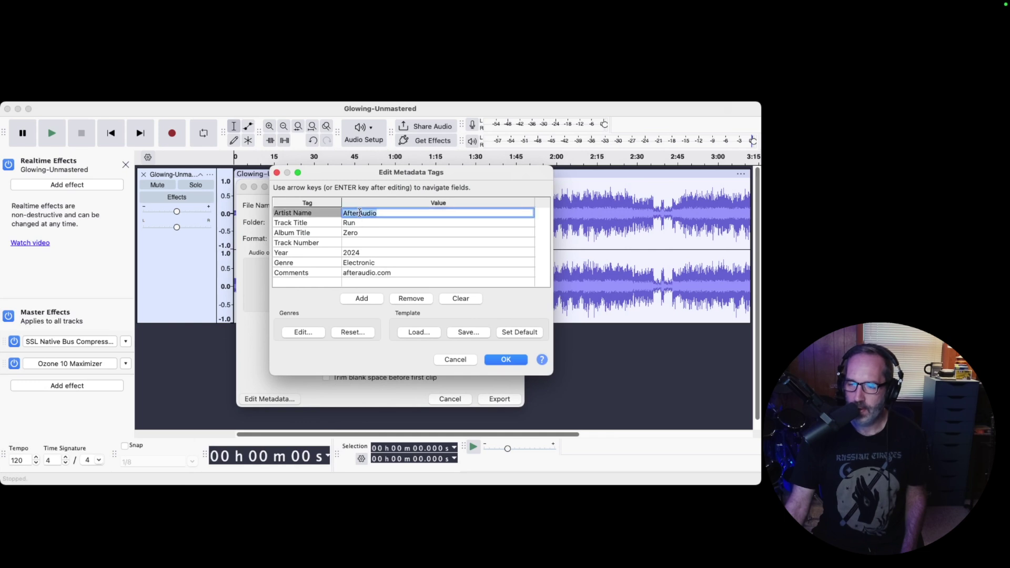
key("BackSpace")
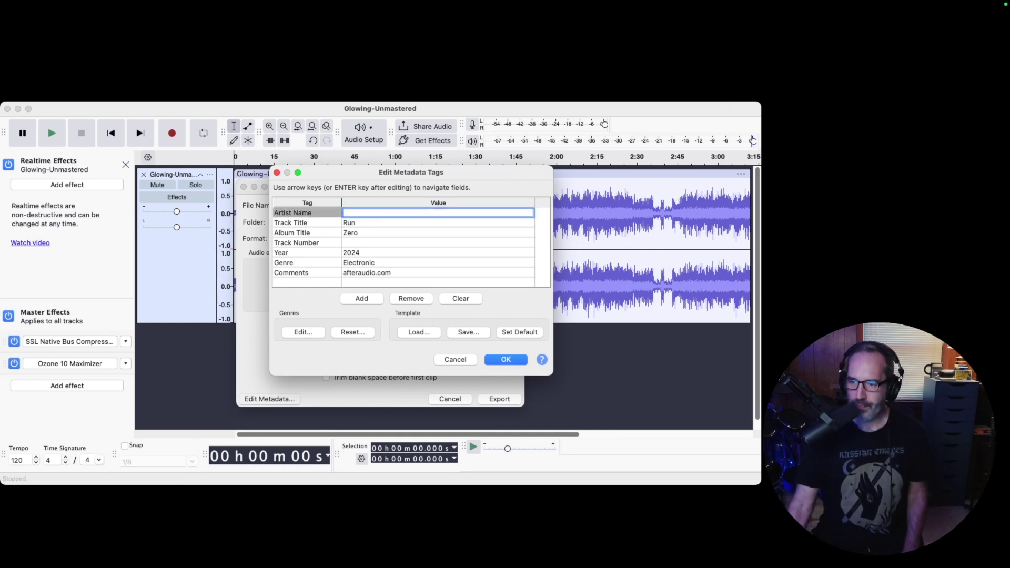
left_click(406, 335)
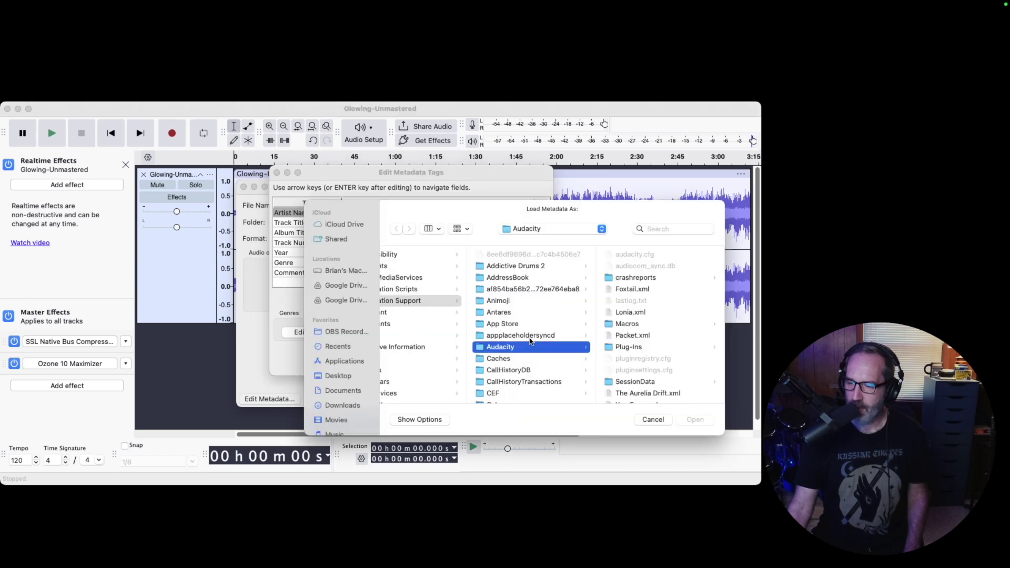
left_click(648, 393)
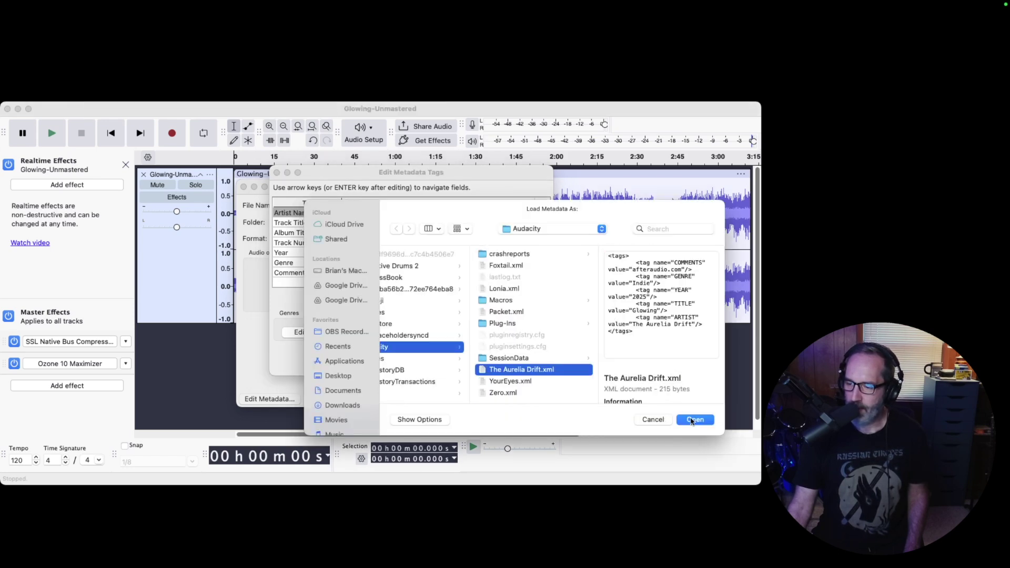
left_click(684, 420)
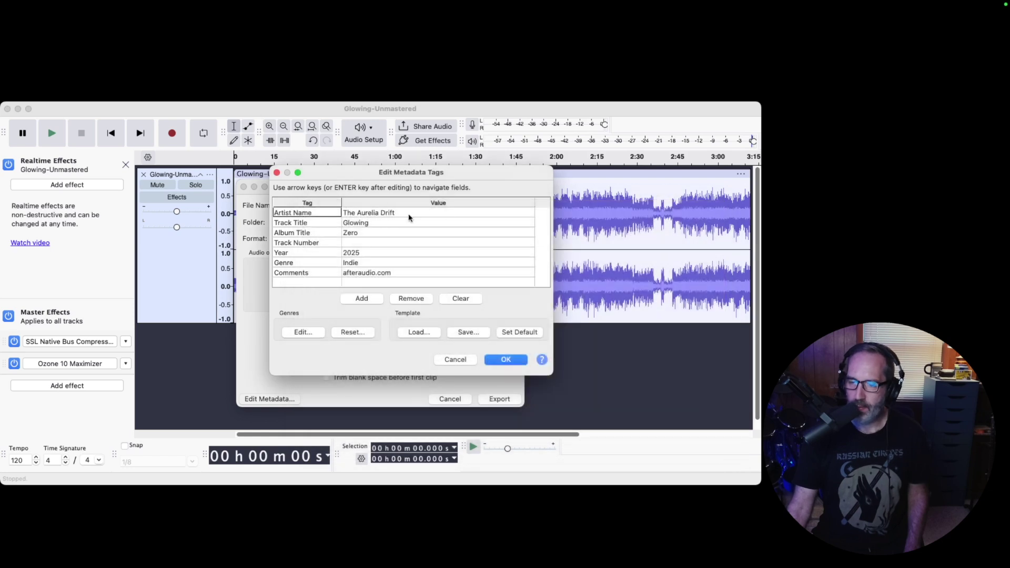
Clear the album title in the metadata tags and accept the edited tags.
left_click(350, 234)
left_click(351, 235)
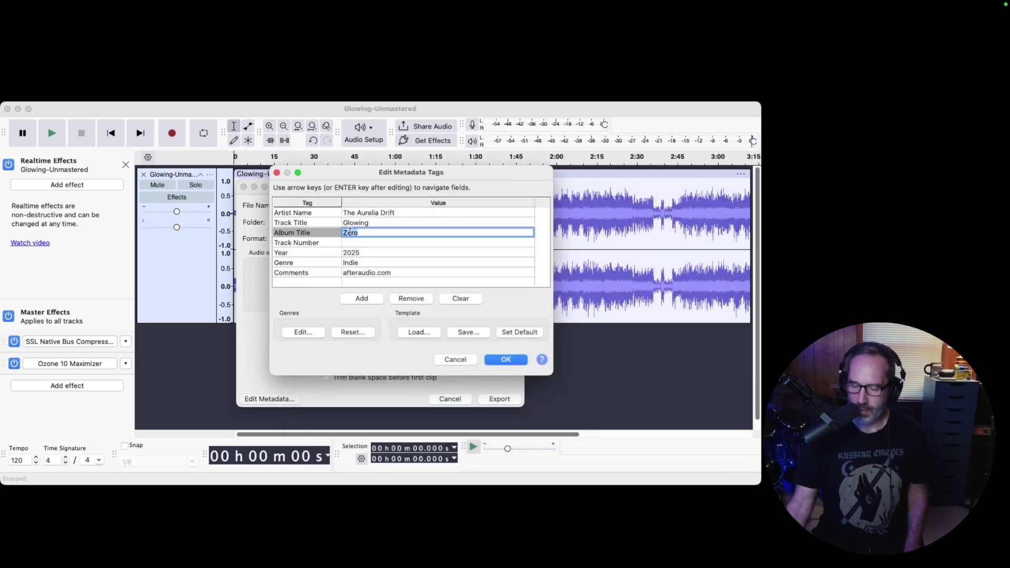
key("BackSpace")
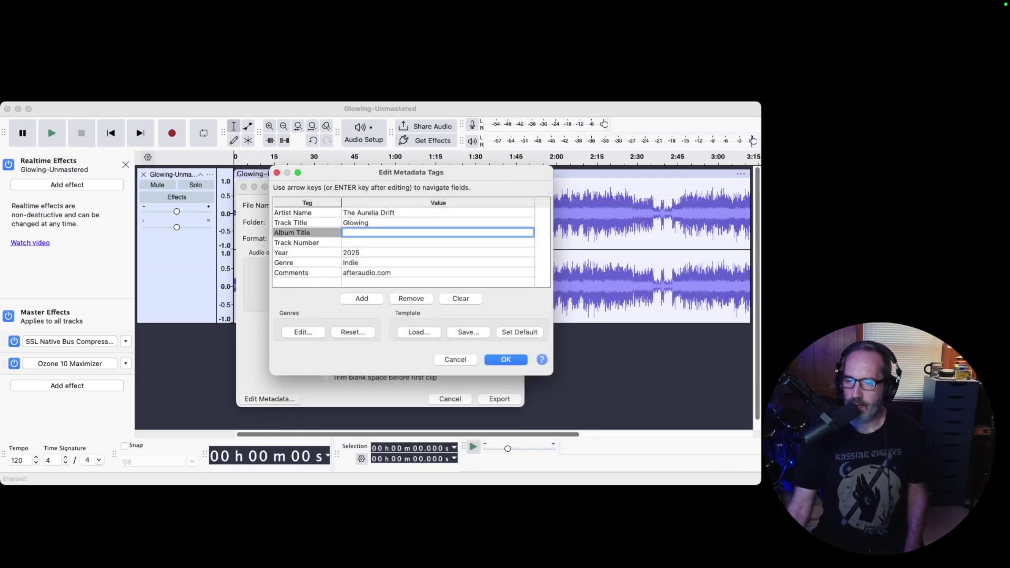
left_click(364, 243)
left_click(370, 254)
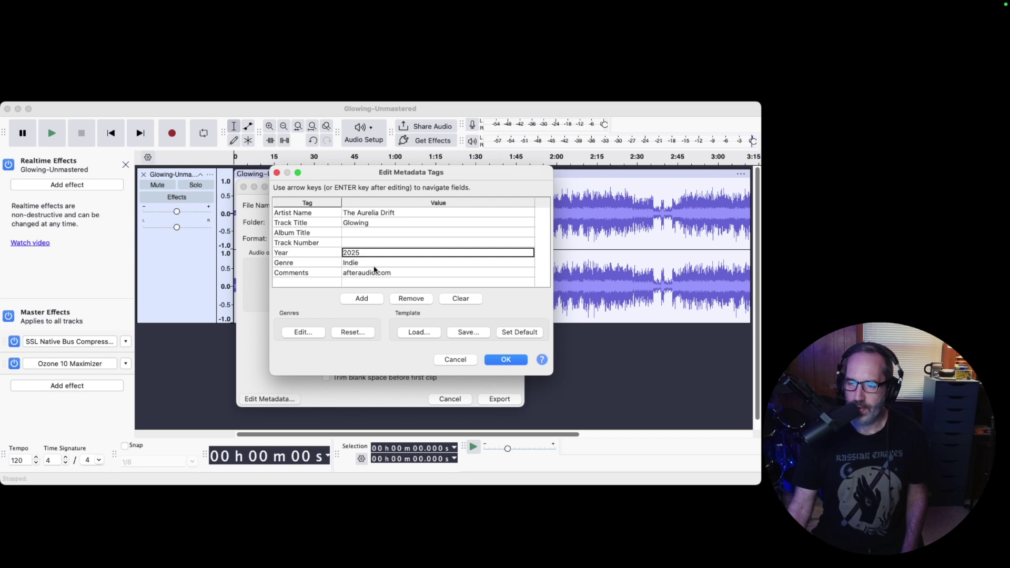
left_click(511, 363)
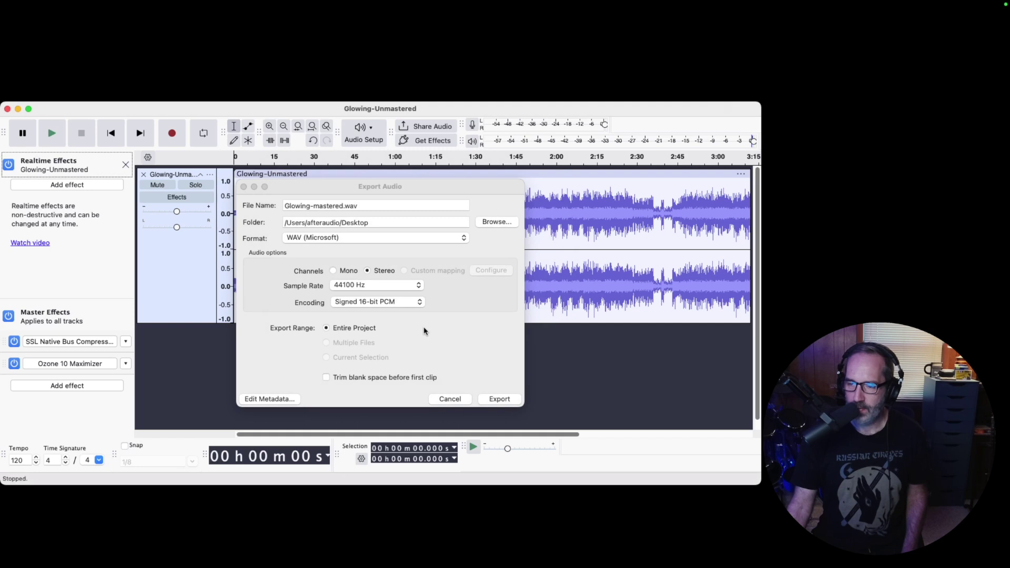
Export the mastered WAV file and import it into the project as a new track below the unmastered one.
left_click(504, 402)
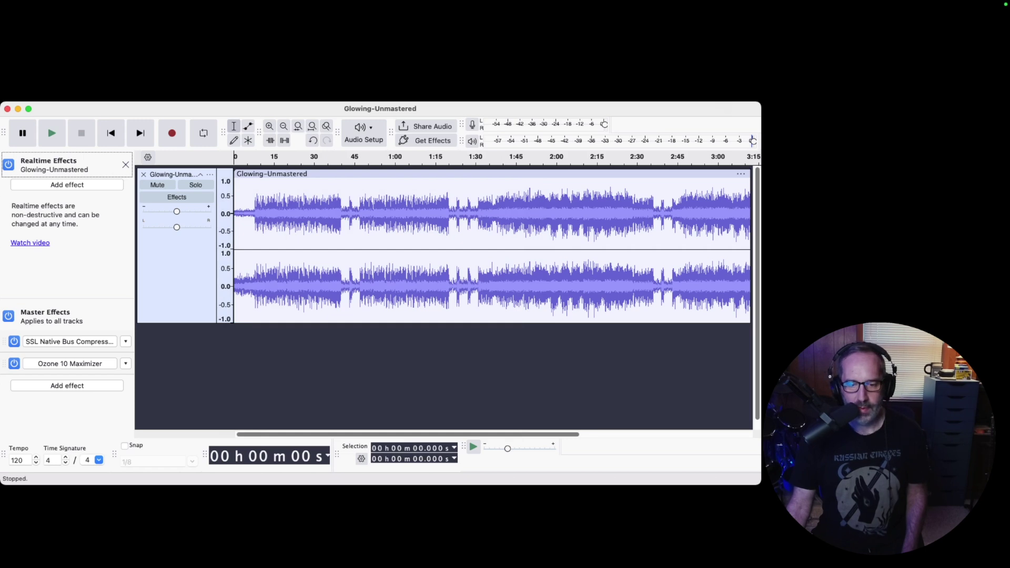
left_click_drag(58, 316, 298, 405)
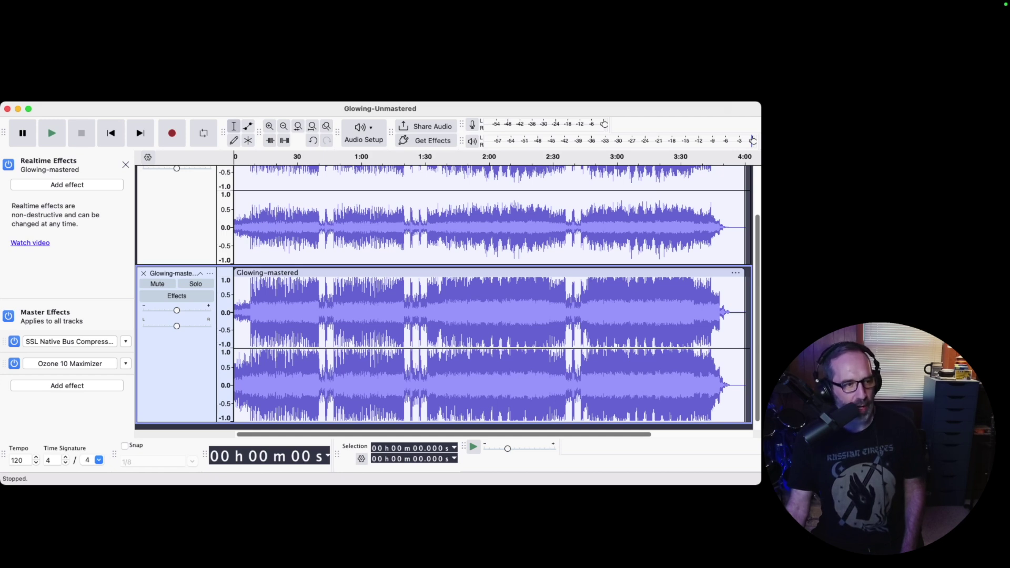
key("super+Tab")
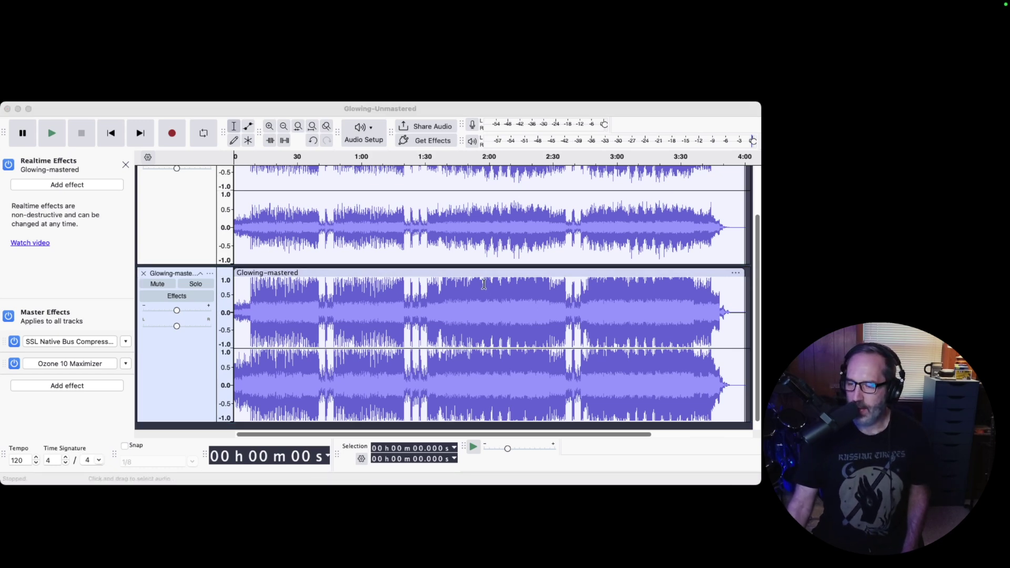
scroll(528, 253, "down", 1)
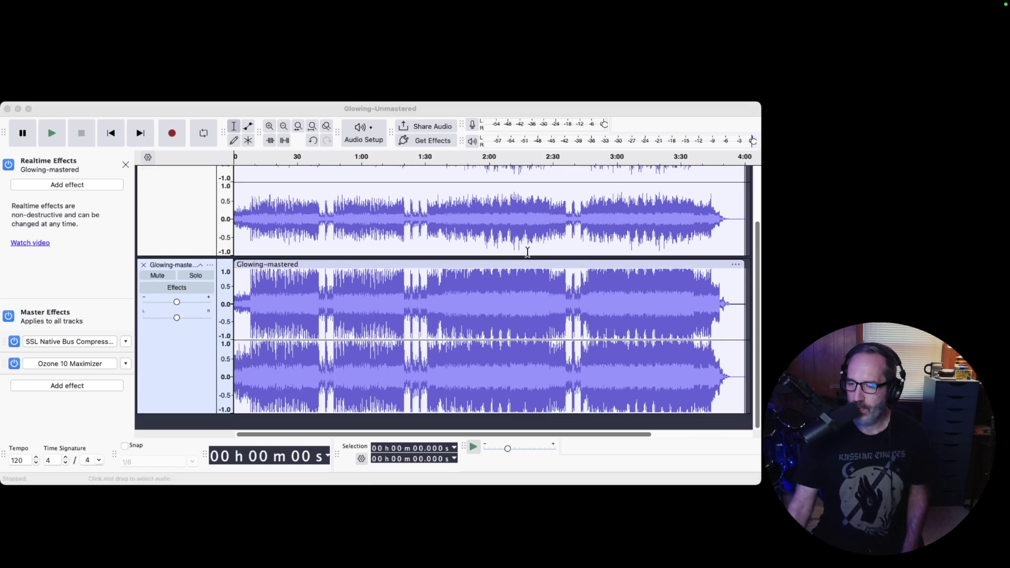
scroll(528, 252, "up", 5)
scroll(523, 304, "down", 5)
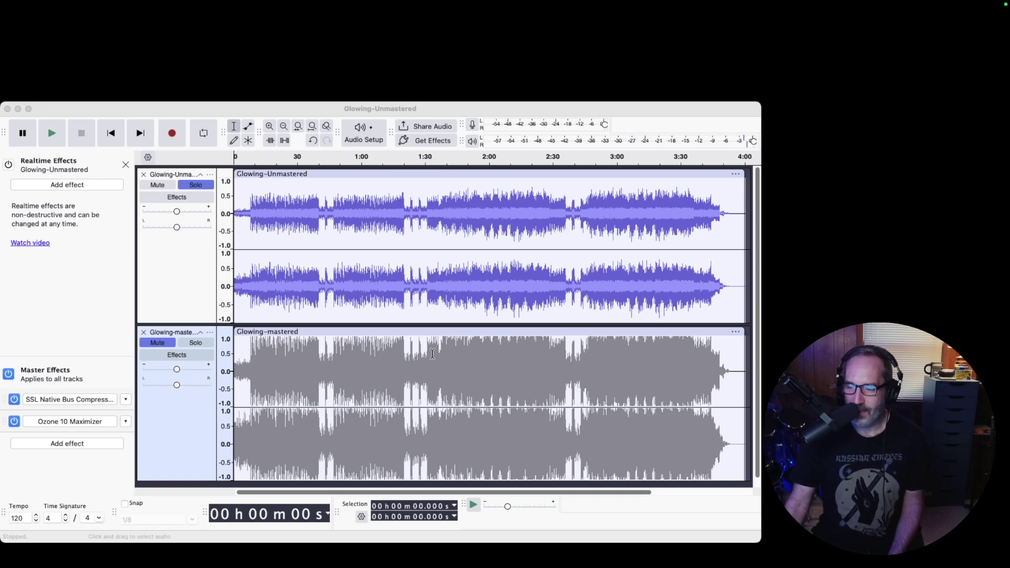
Solo the Glowing-mastered track, play a passage from shortly before 2:00 to hear it, and stop playback.
left_click(184, 343)
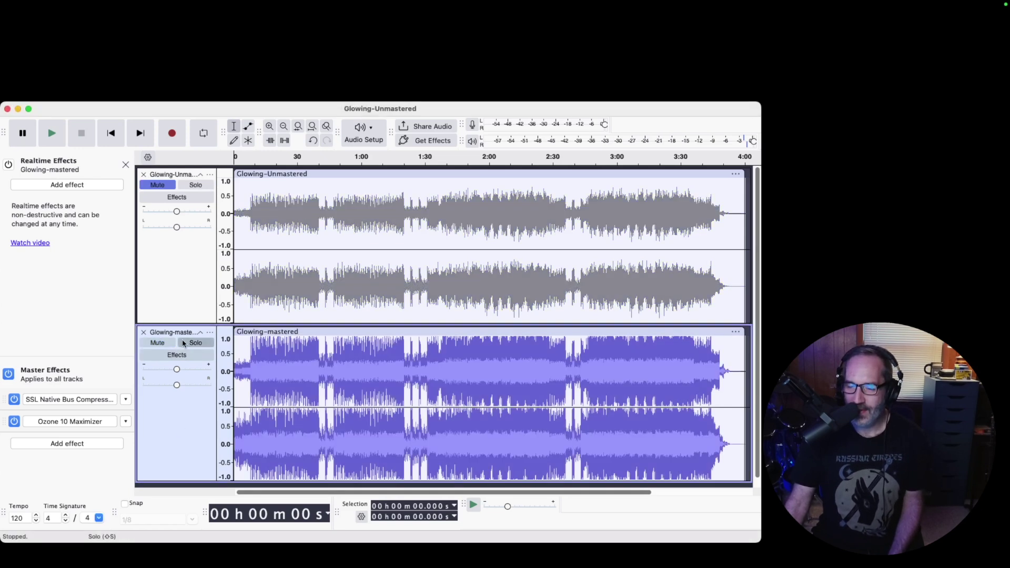
left_click(184, 343)
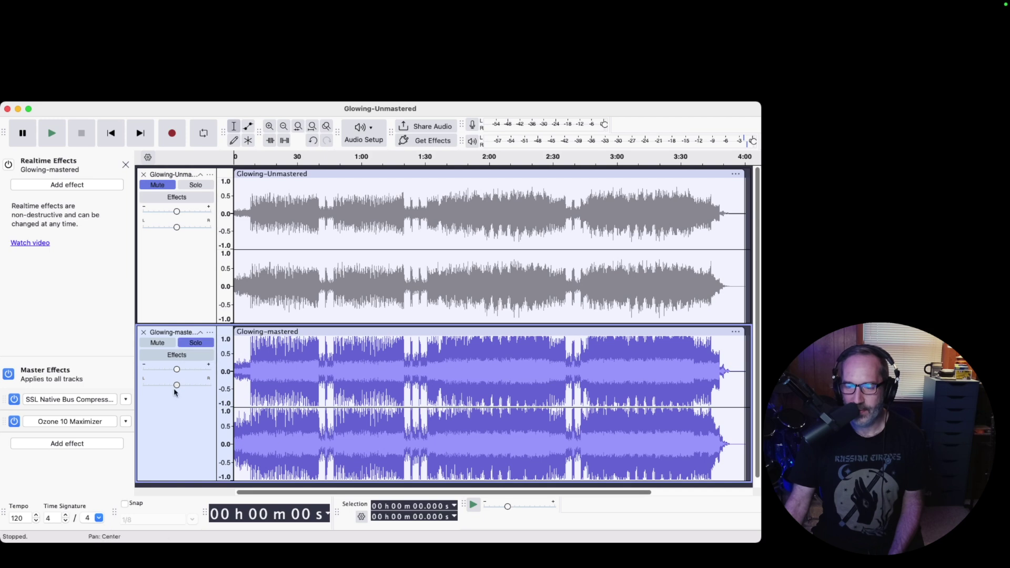
left_click(475, 157)
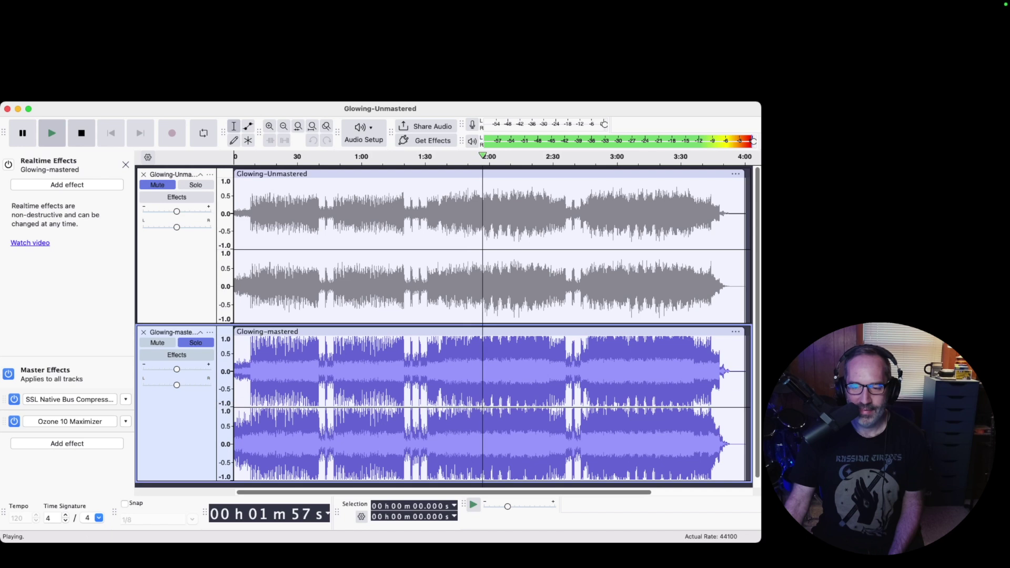
left_click(83, 139)
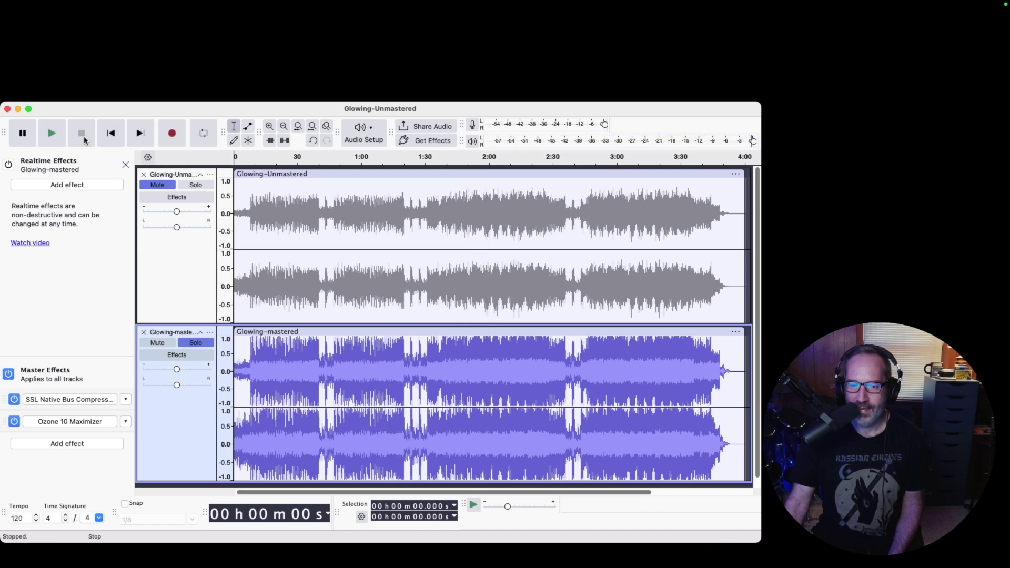
Turn off the master effects, including both the SSL Native Bus Compressor and the Ozone 10 Maximizer.
left_click(9, 375)
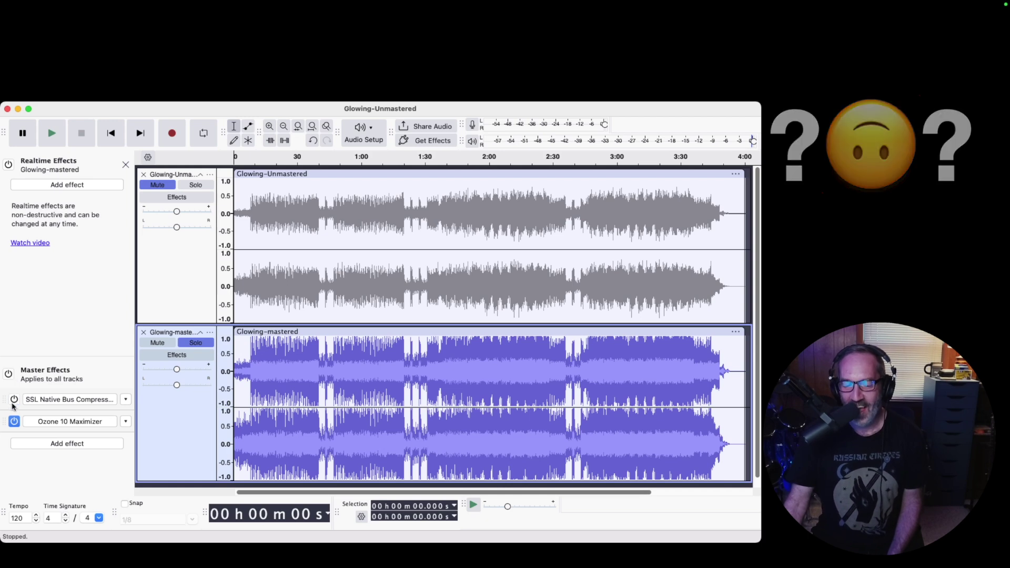
left_click(14, 422)
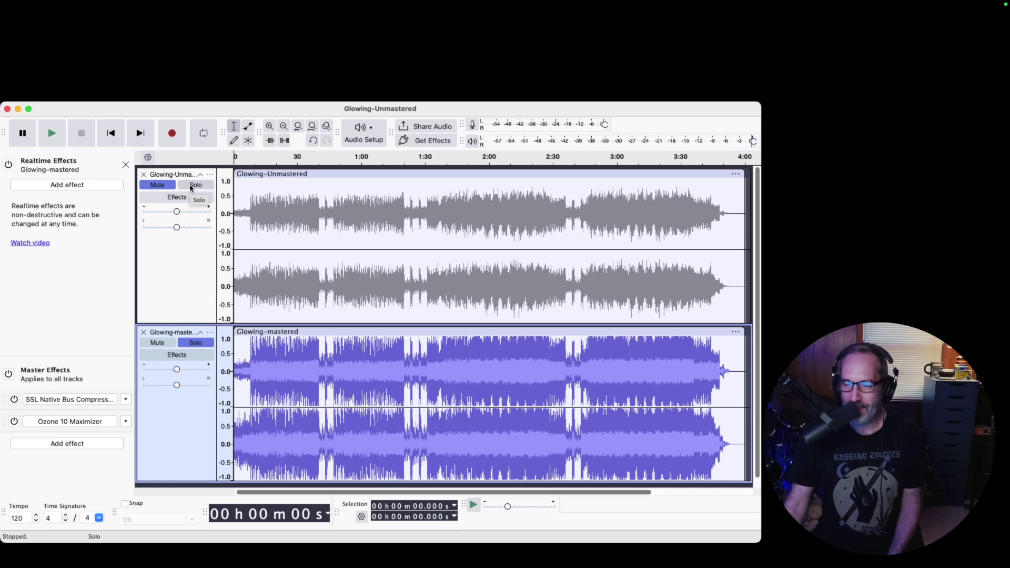
Solo the Glowing-Unmastered track and start playback at around 1:30.
mouse_move(754, 144)
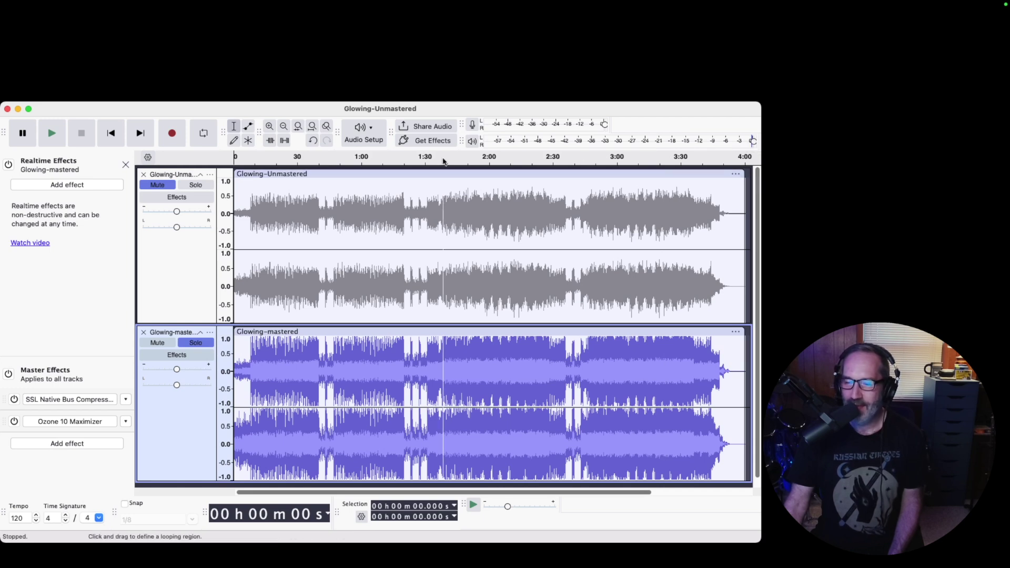
left_click(186, 185)
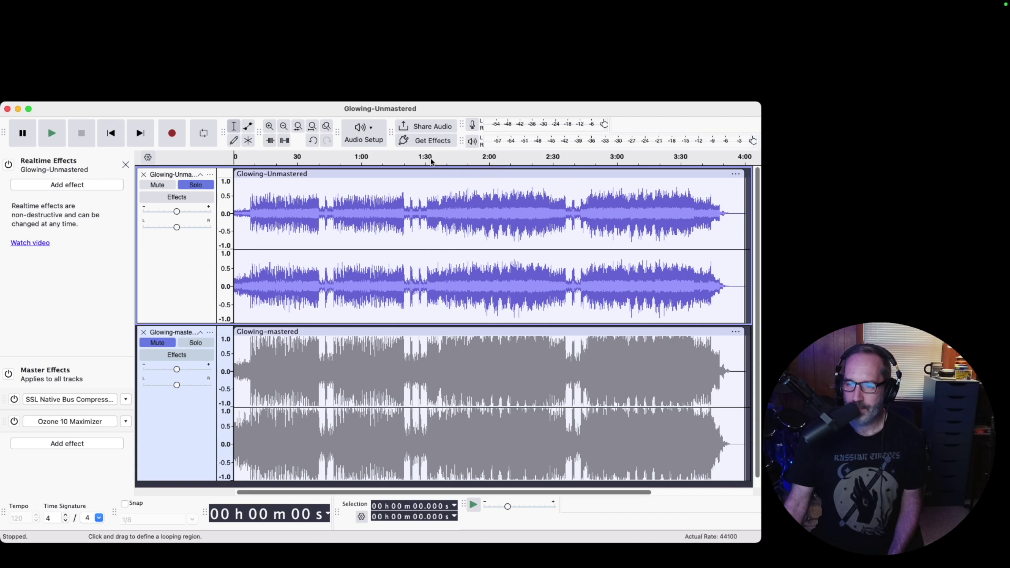
left_click(430, 161)
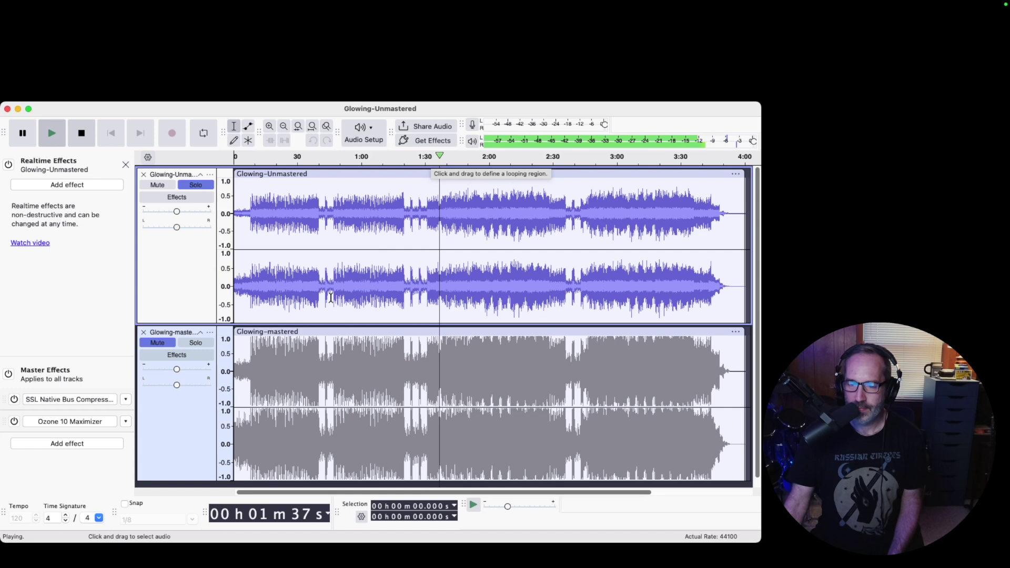
Compare the mastered and unmastered songs during playback by alternating solo between the two tracks, ending on the mastered one, and stop playback.
left_click(189, 343)
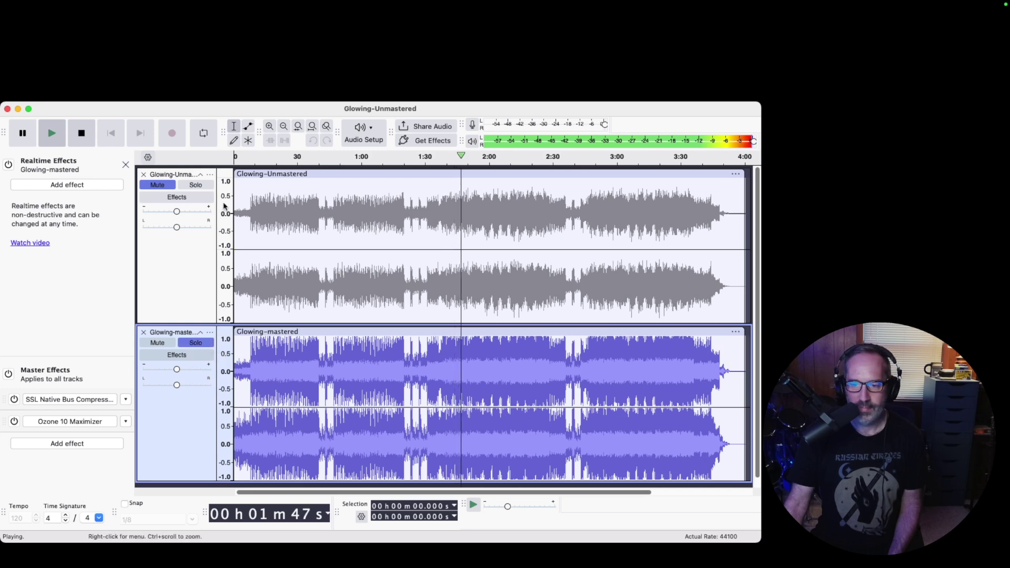
left_click(201, 187)
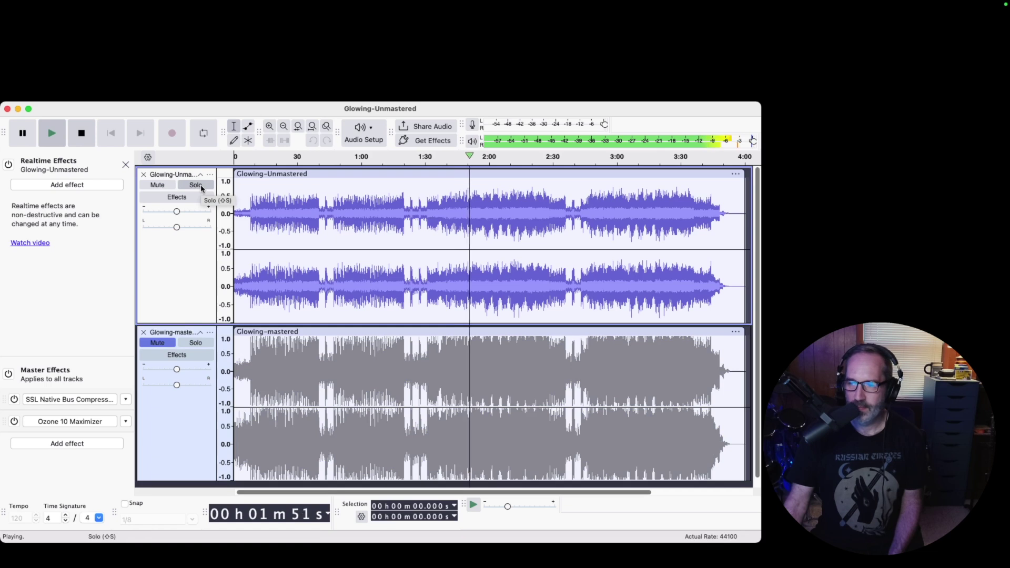
left_click(201, 187)
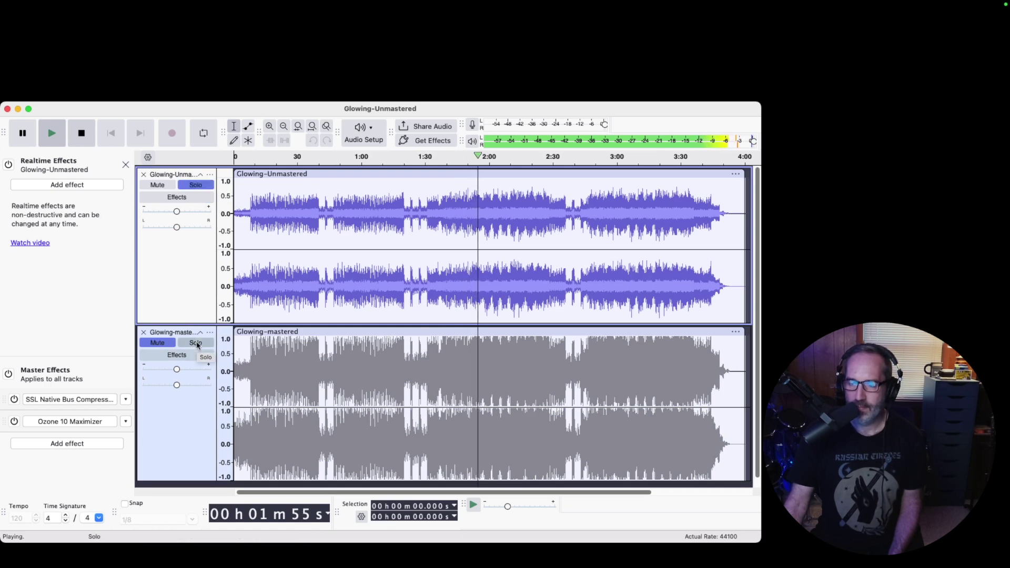
left_click(196, 343)
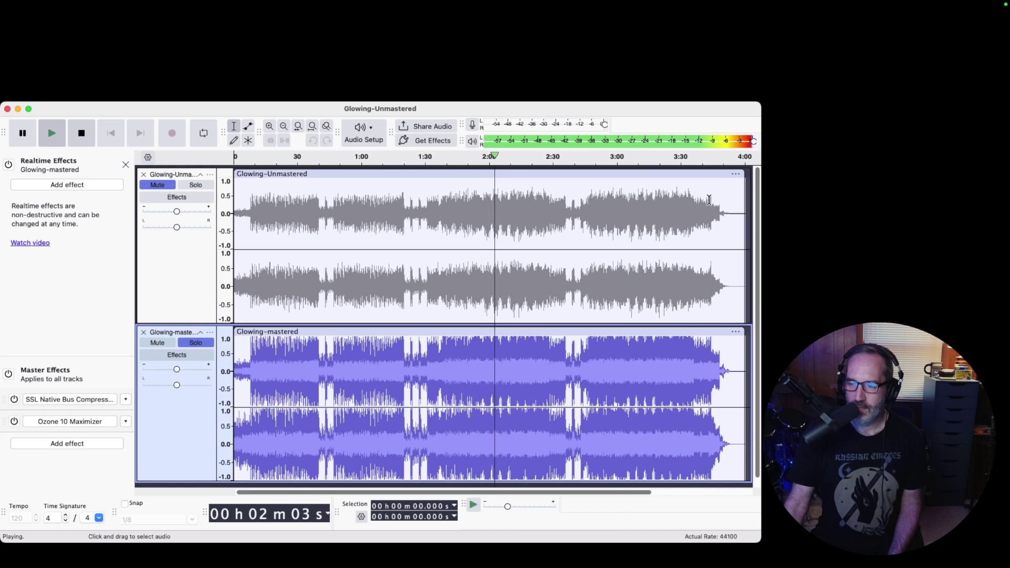
left_click(197, 185)
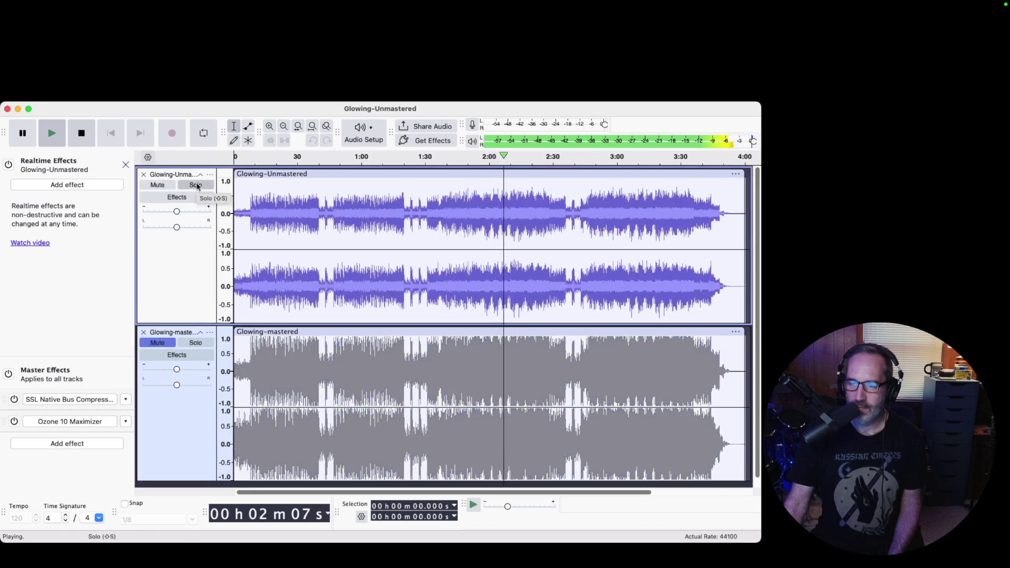
left_click(197, 185)
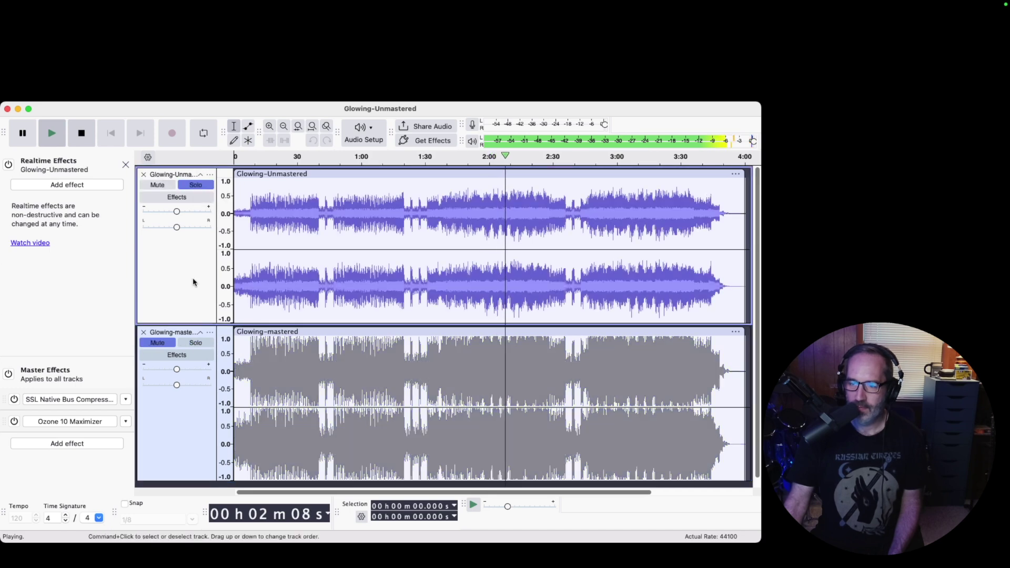
left_click(194, 344)
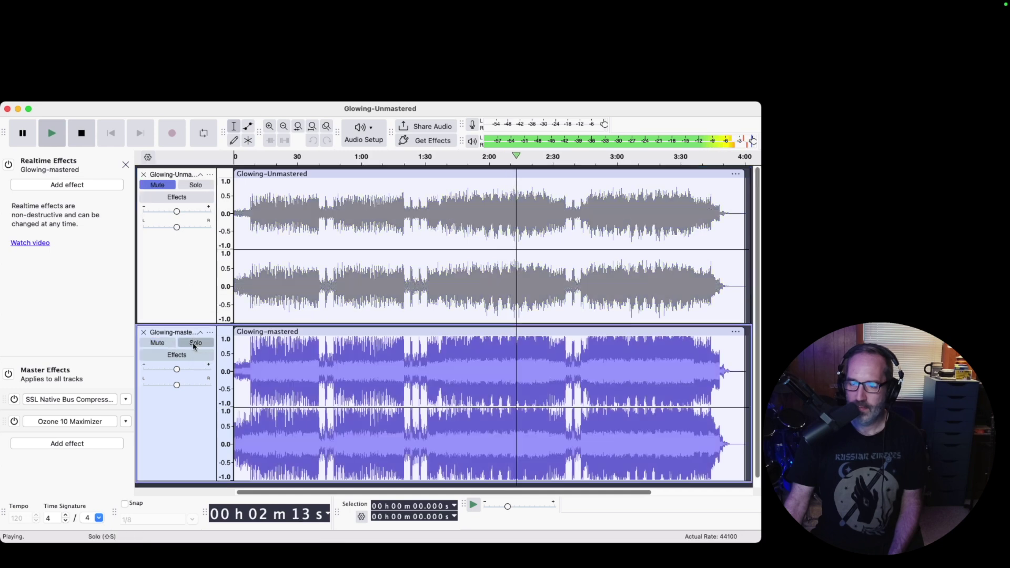
left_click(202, 187)
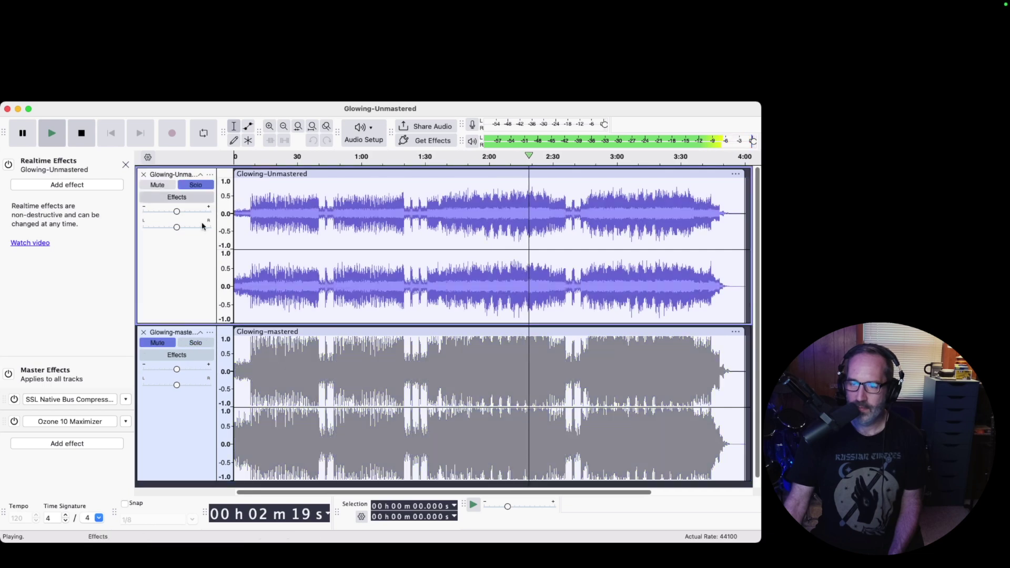
left_click(201, 342)
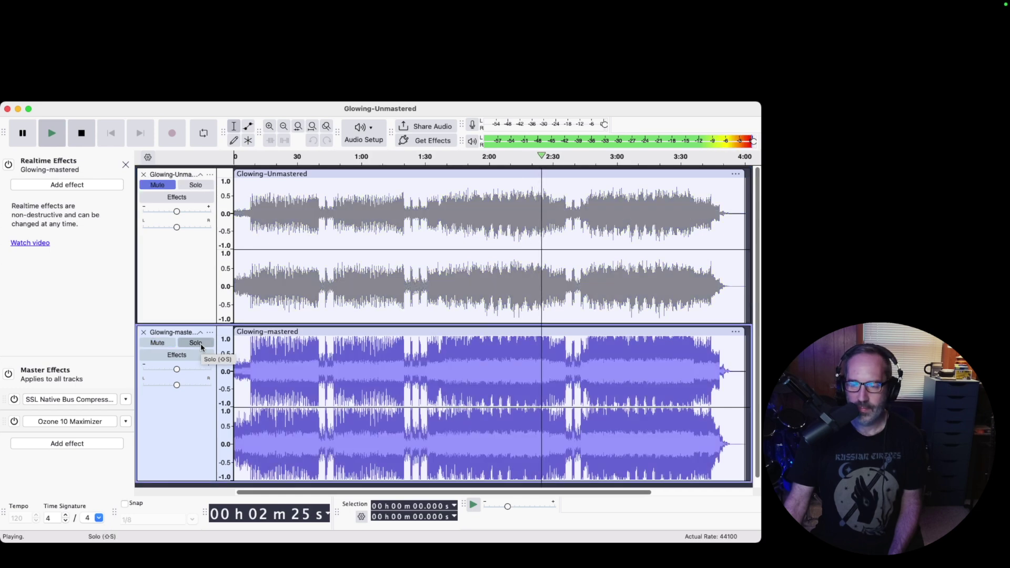
left_click(82, 136)
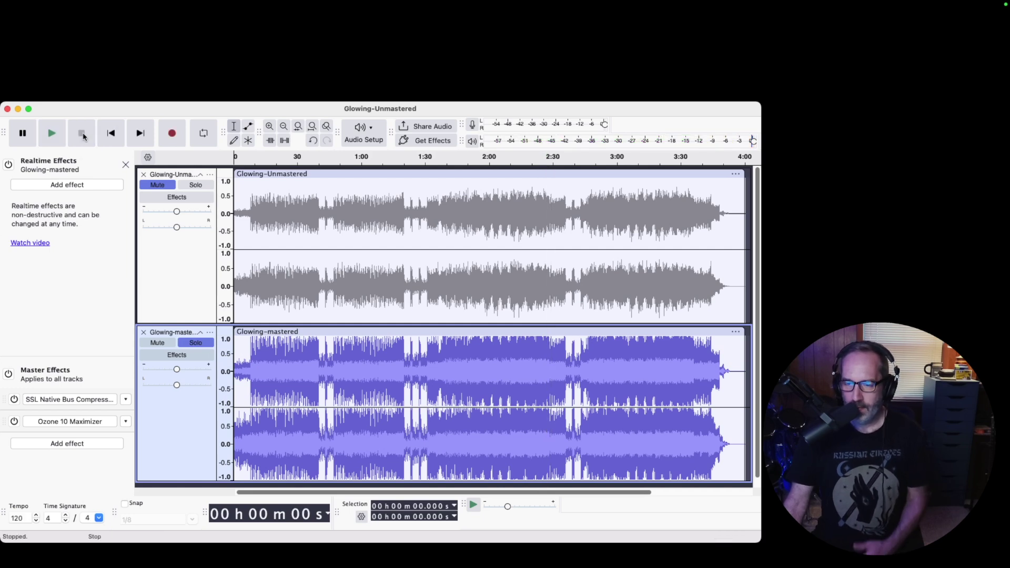